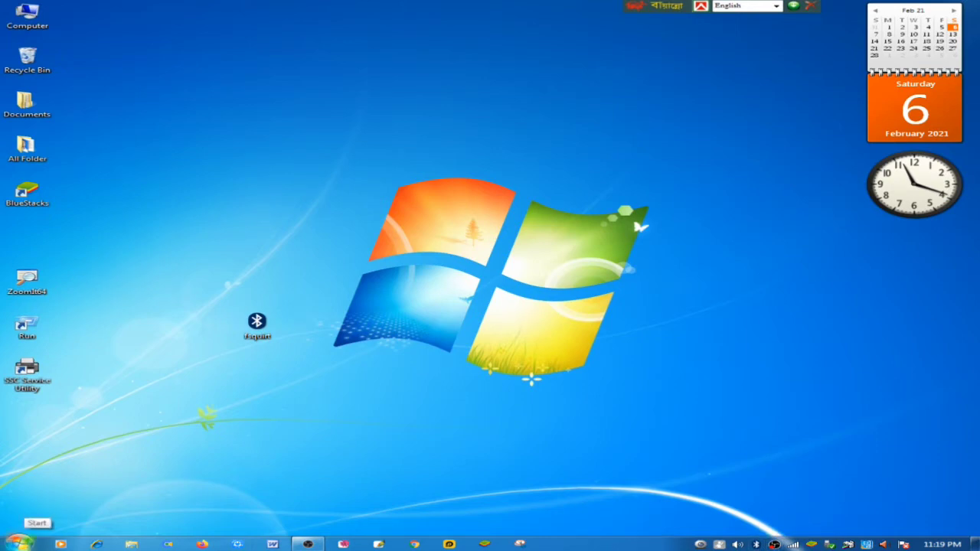
left_click(19, 543)
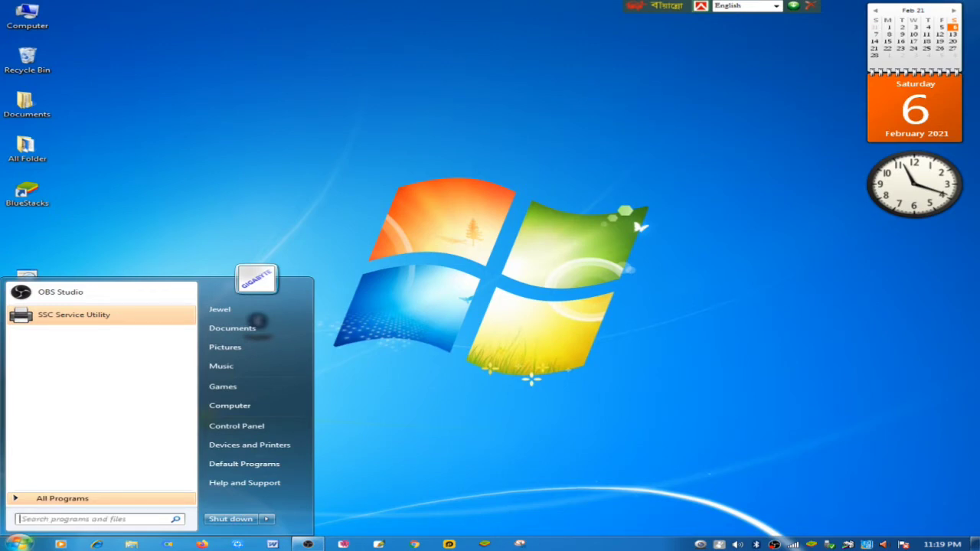
type("f")
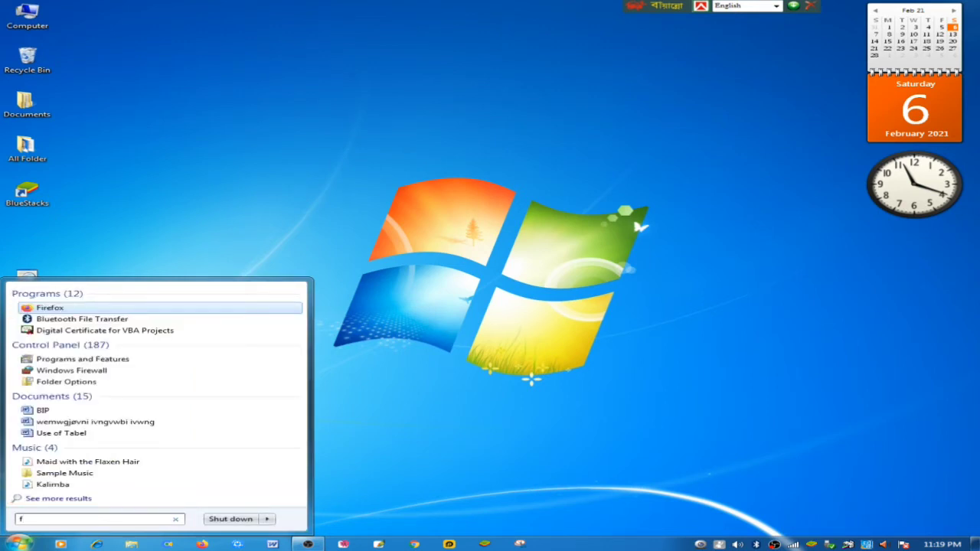
type("u")
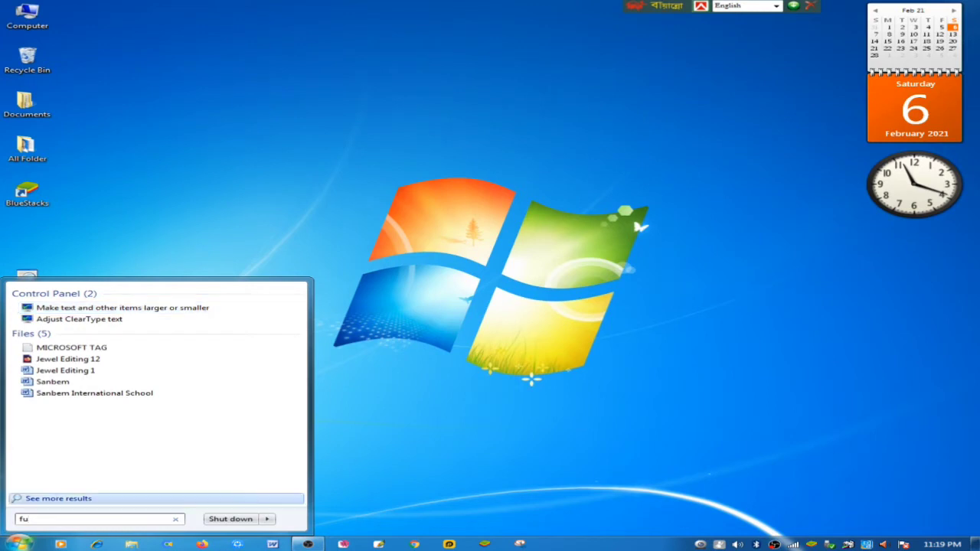
key("super")
left_click_drag(257, 324, 372, 193)
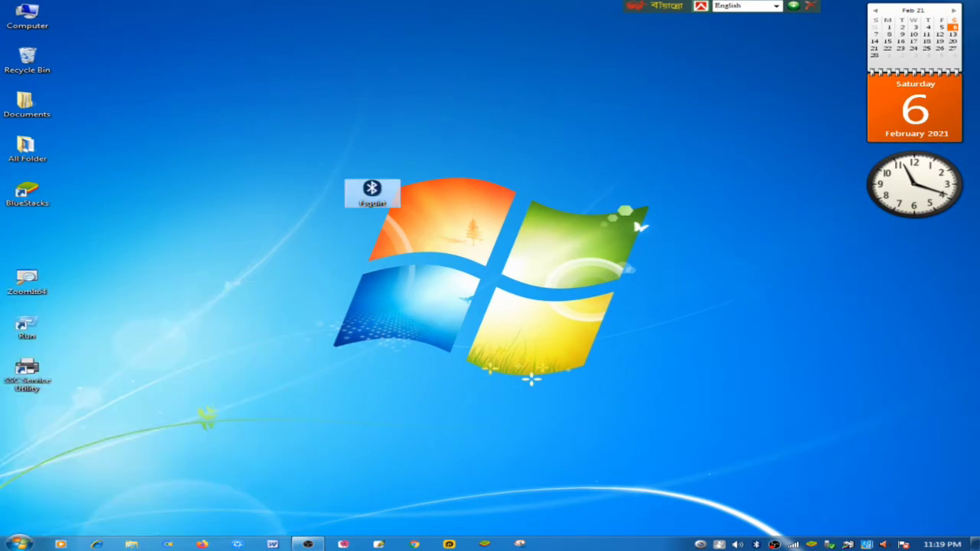
Search the computer for "fs" and copy the fsquirt program file.
left_click(19, 543)
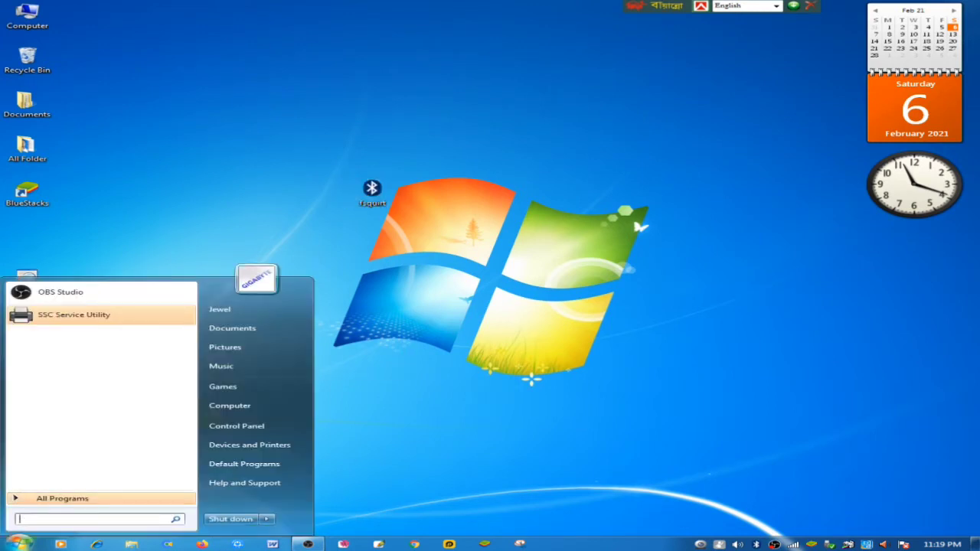
type("fs")
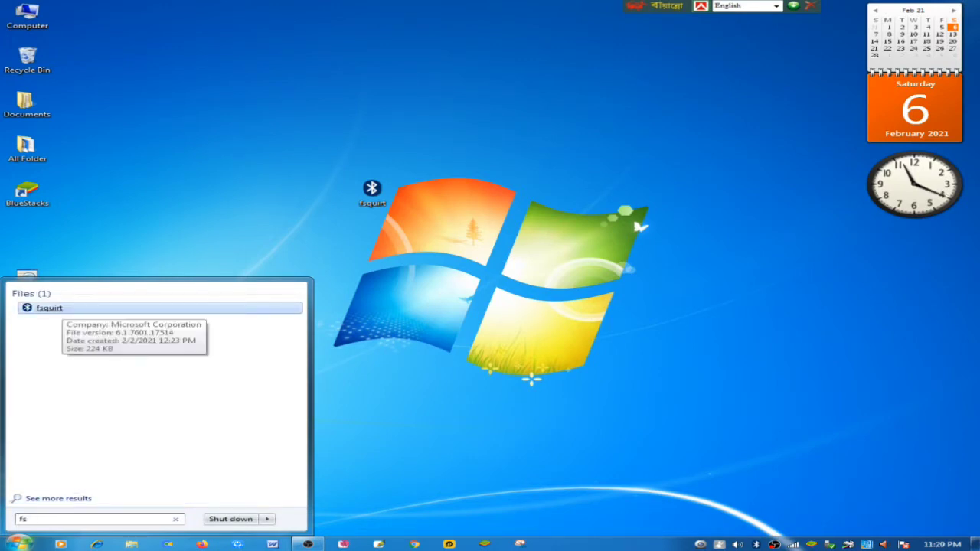
right_click(61, 307)
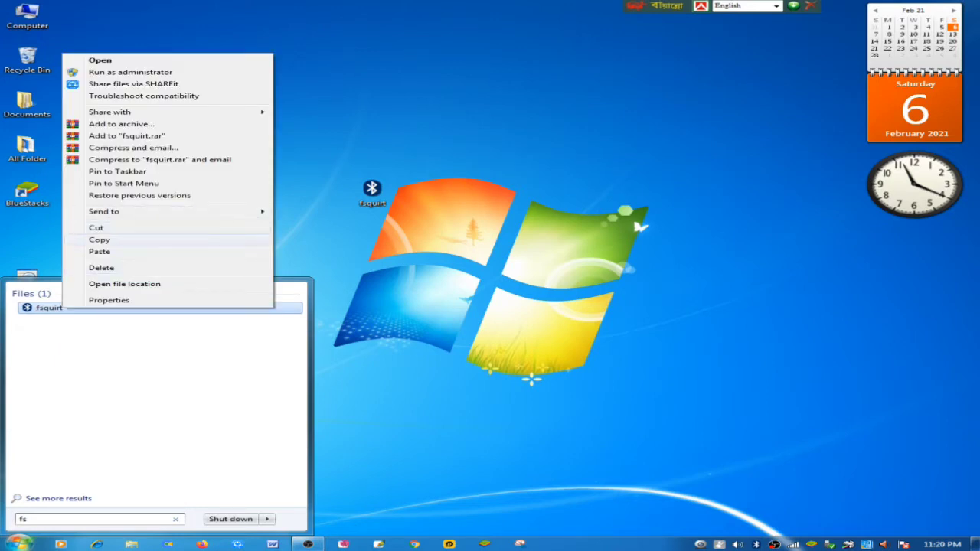
left_click(99, 240)
key("Escape")
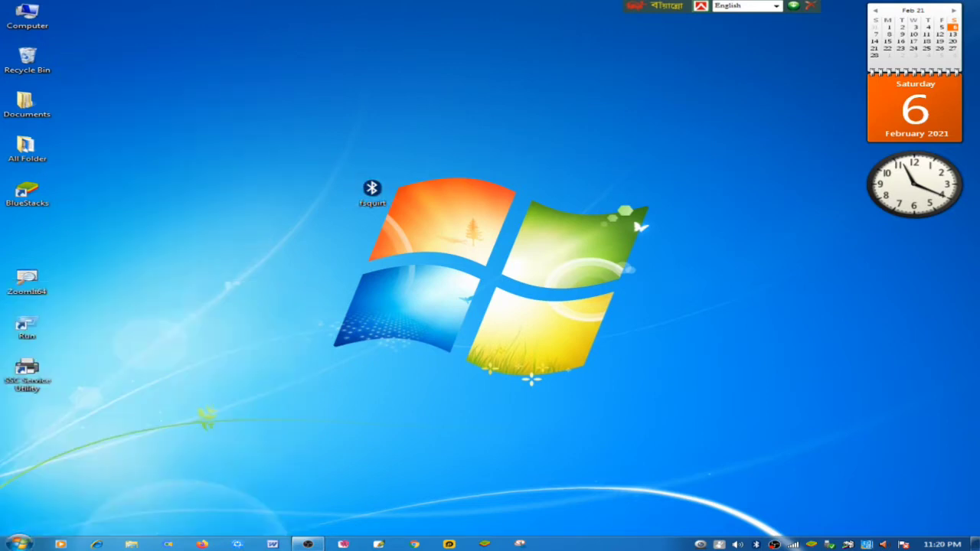
Move the fsquirt icon on the desktop nearer to the SSC Service Utility shortcut and leave it deselected.
left_click_drag(372, 191, 199, 369)
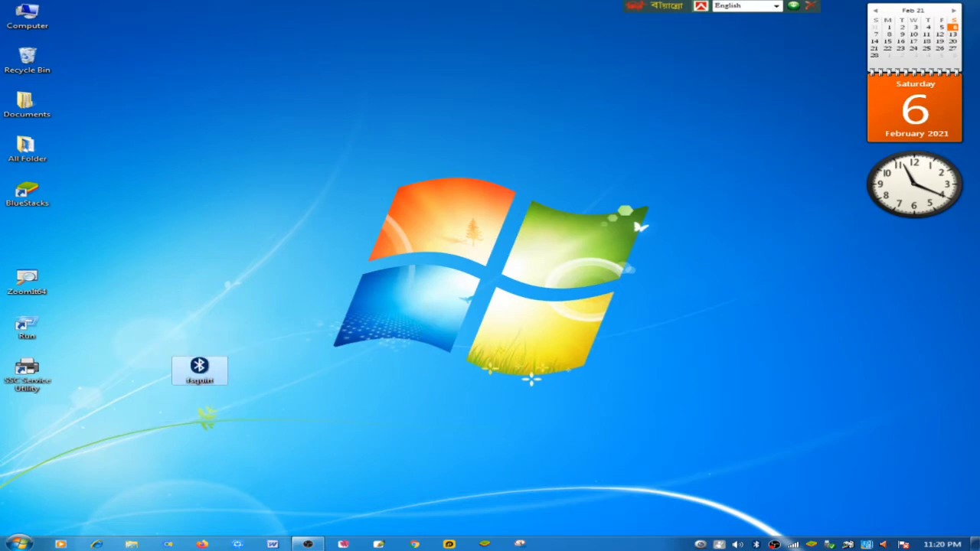
left_click_drag(139, 337, 261, 425)
left_click_drag(143, 322, 261, 425)
left_click(261, 425)
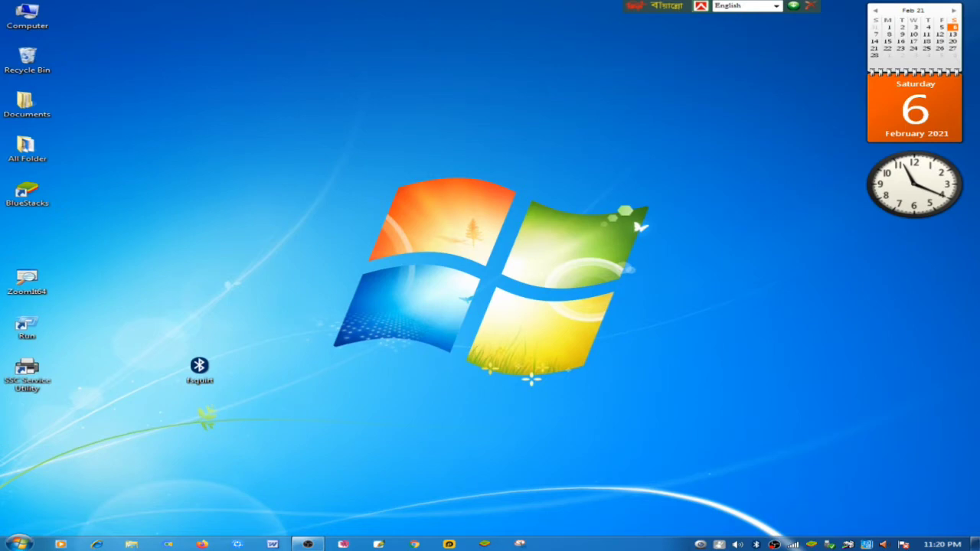
Start a Bluetooth file send and choose the Galaxy J7 Max as the receiving device.
right_click(755, 544)
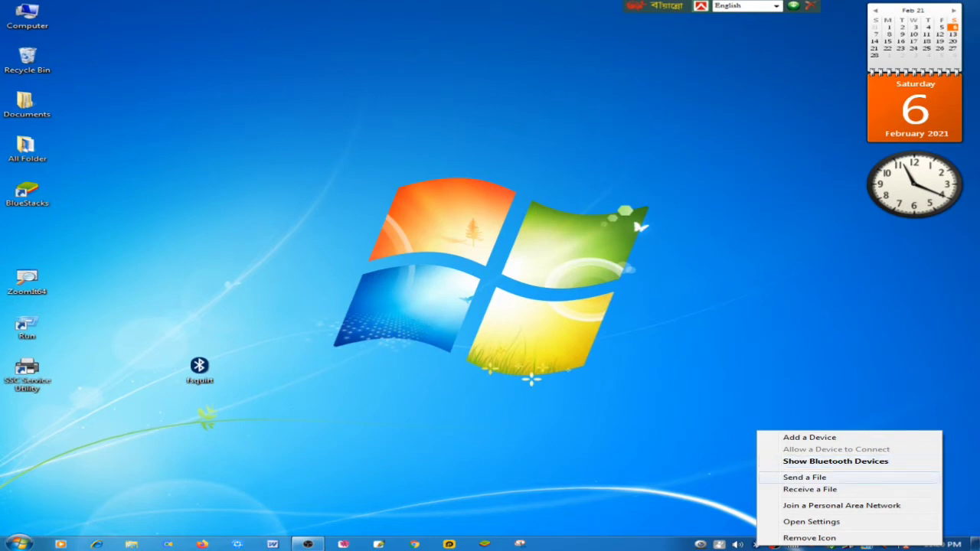
left_click(804, 477)
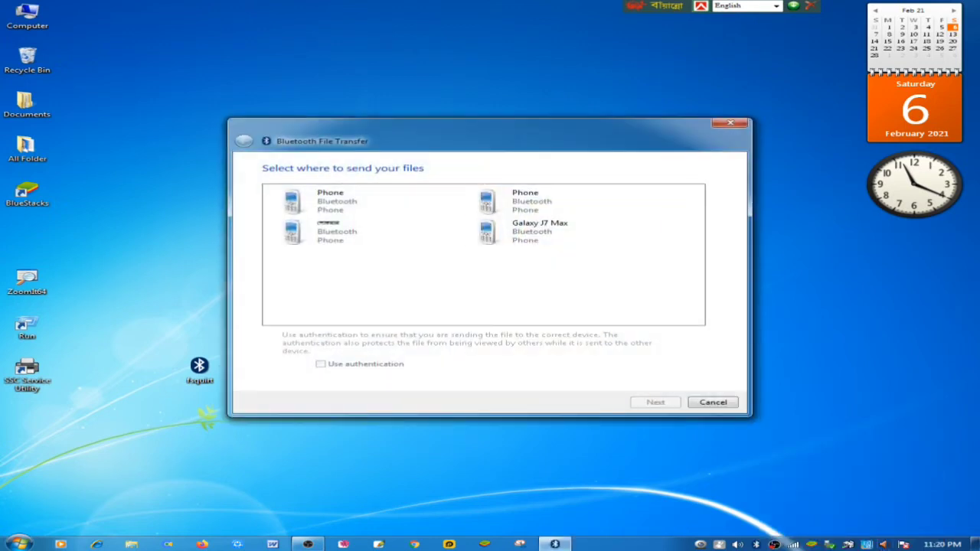
left_click_drag(489, 130, 544, 144)
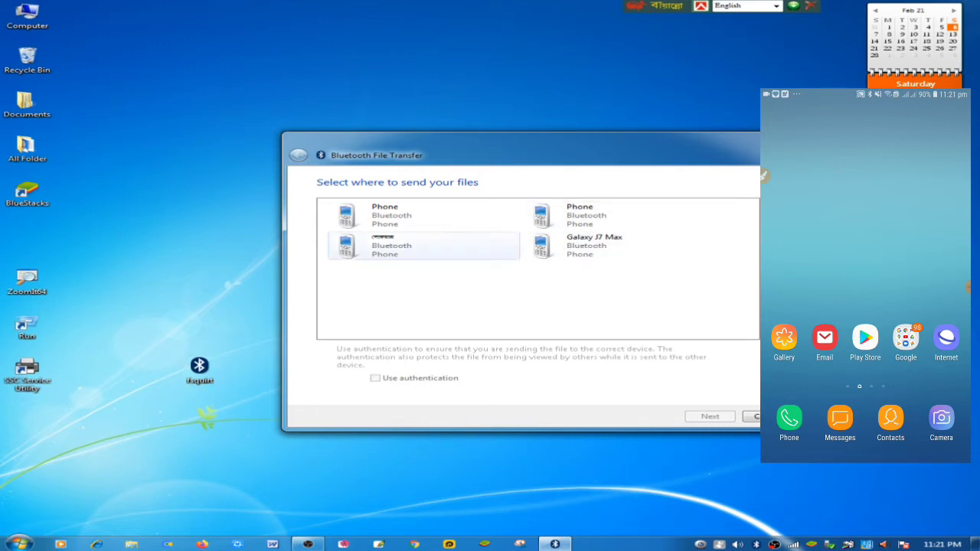
left_click(618, 244)
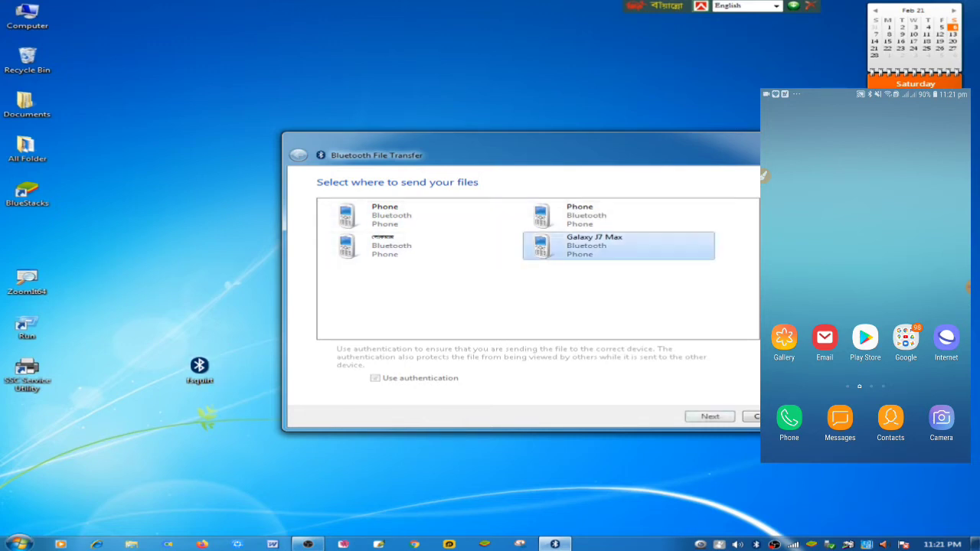
left_click(709, 415)
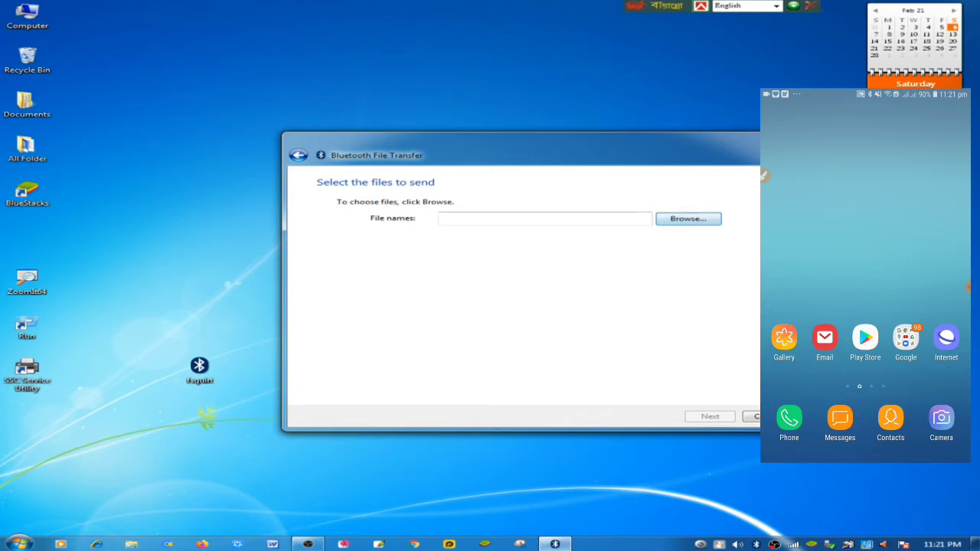
Try to send the image 56.jpeg from the Sofware (D:) drive to the Galaxy J7 Max, then cancel the transfer.
key("Return")
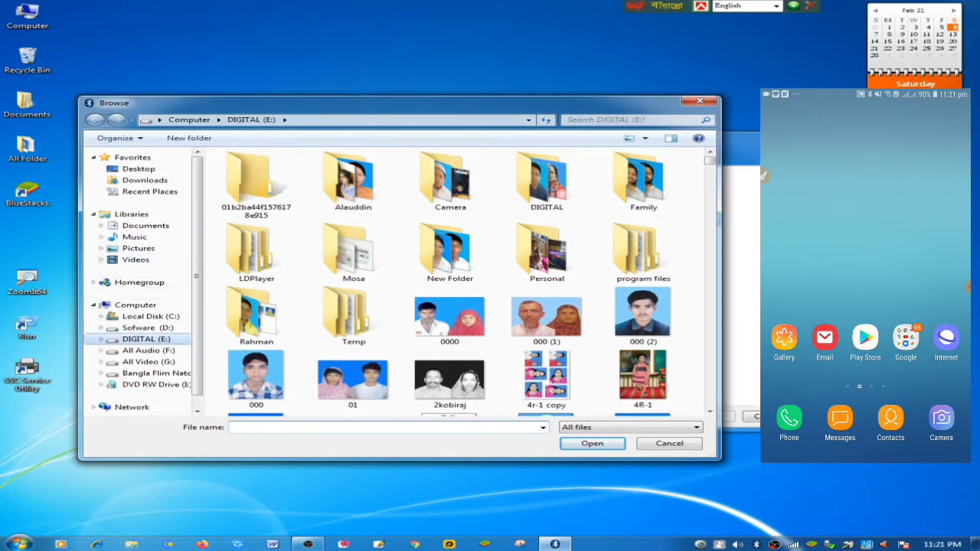
left_click(148, 327)
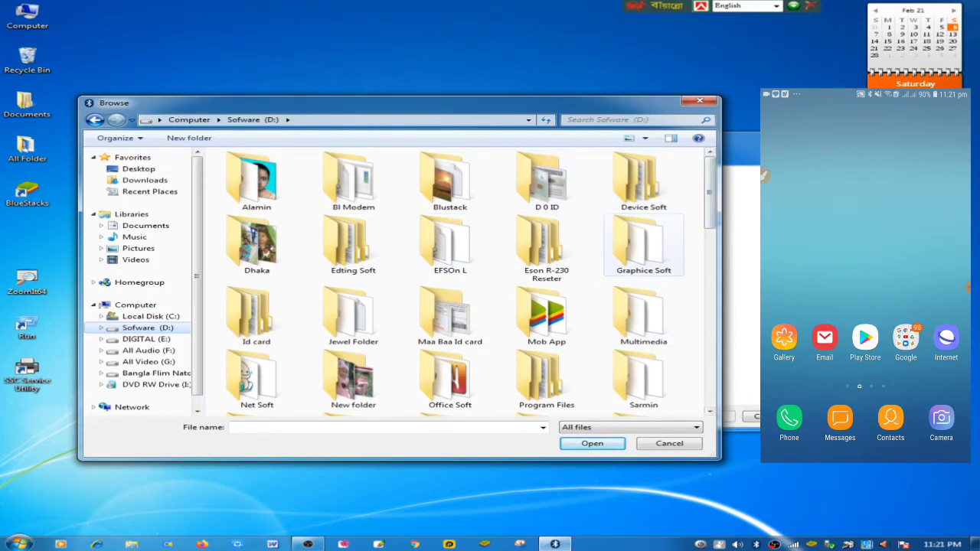
scroll(643, 245, "down", 2)
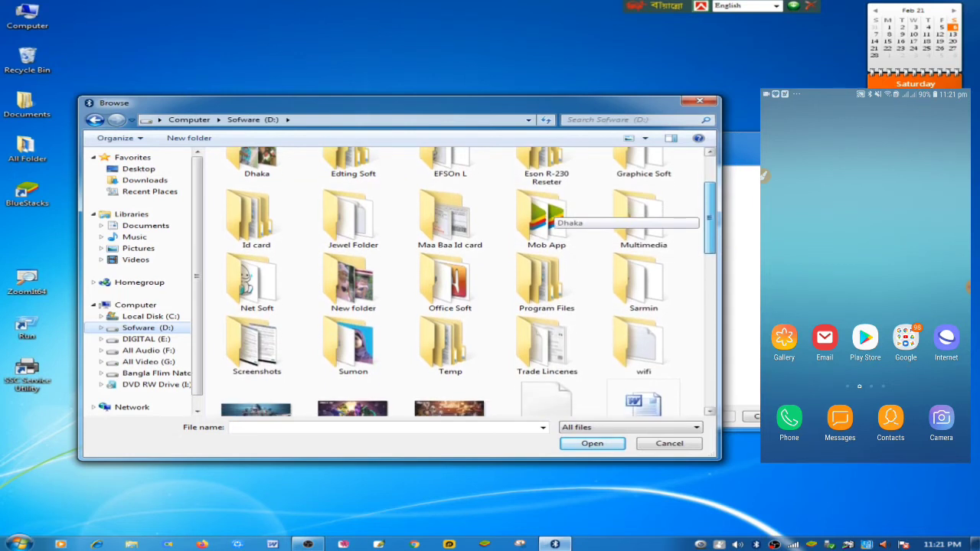
scroll(552, 207, "down", 1)
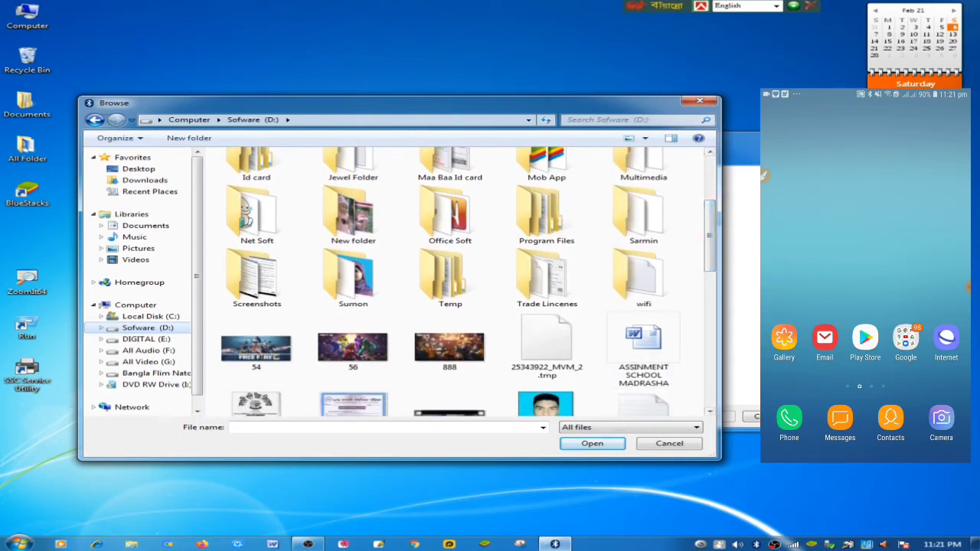
left_click(353, 342)
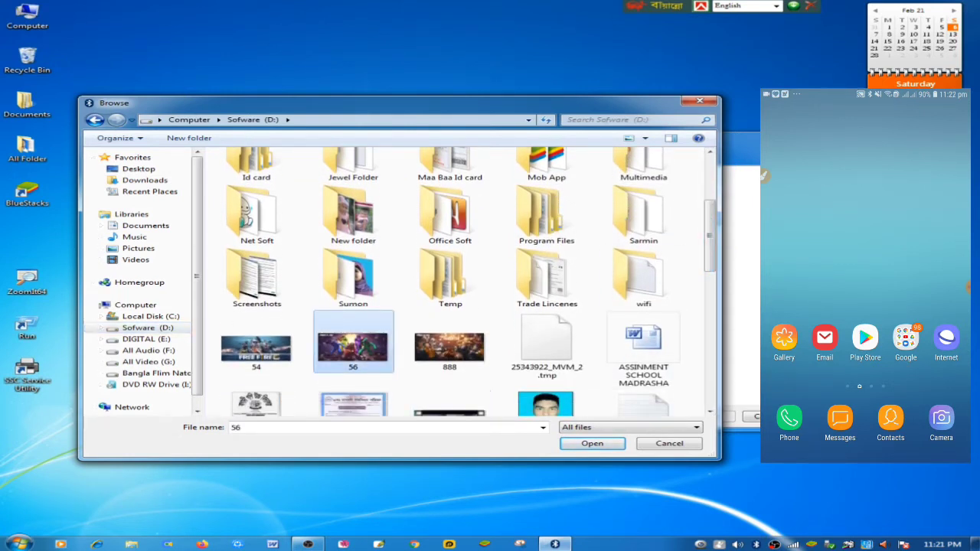
left_click(592, 443)
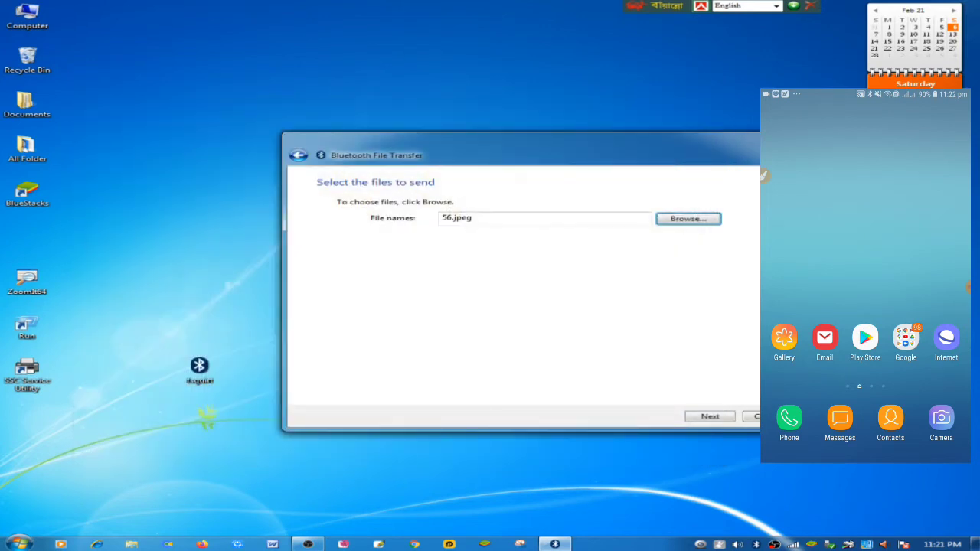
left_click(709, 416)
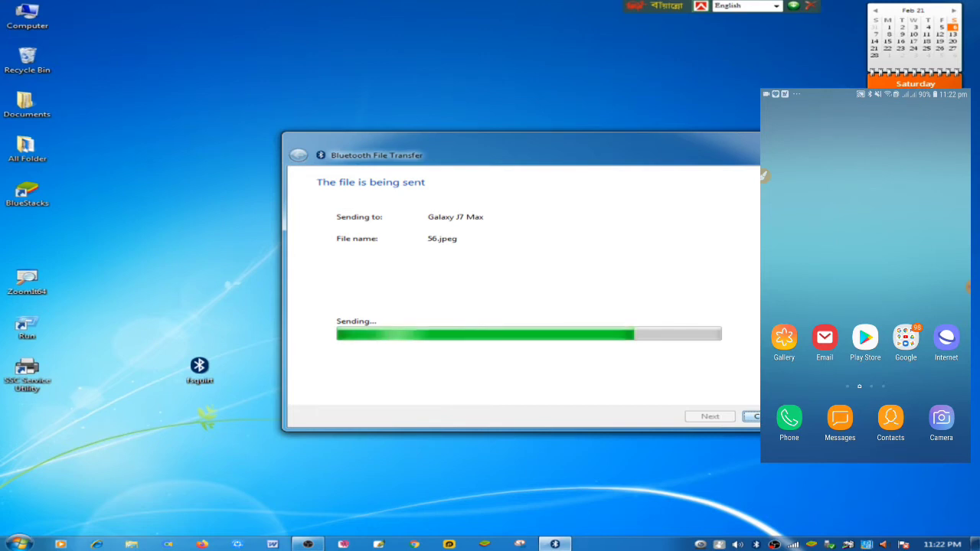
key("Escape")
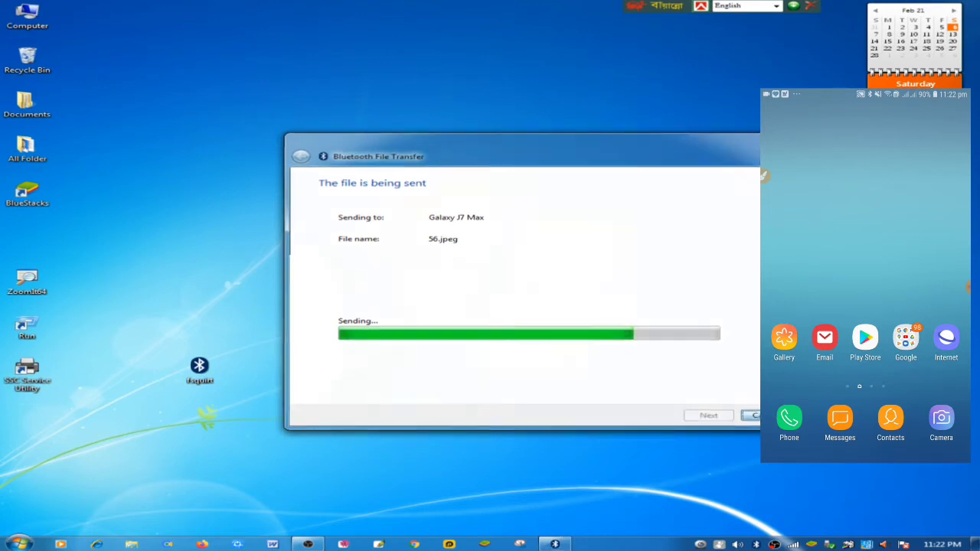
Begin a new Bluetooth file send with the Galaxy J7 Max as the destination.
right_click(756, 544)
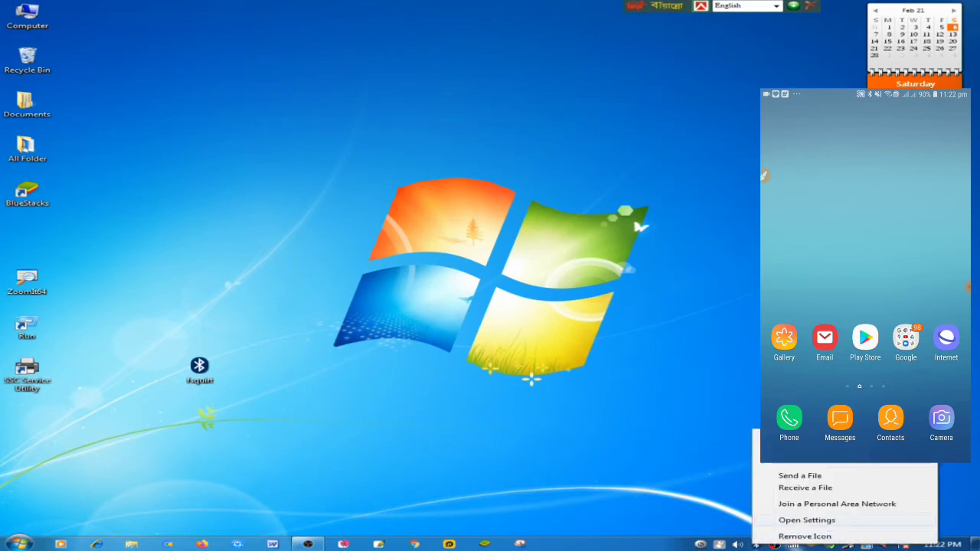
left_click(784, 472)
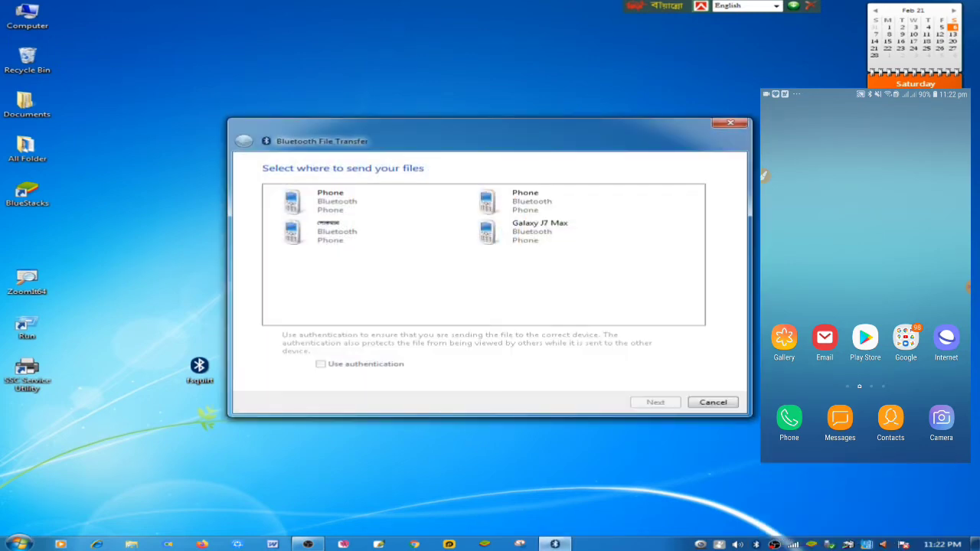
left_click(564, 231)
key("Return")
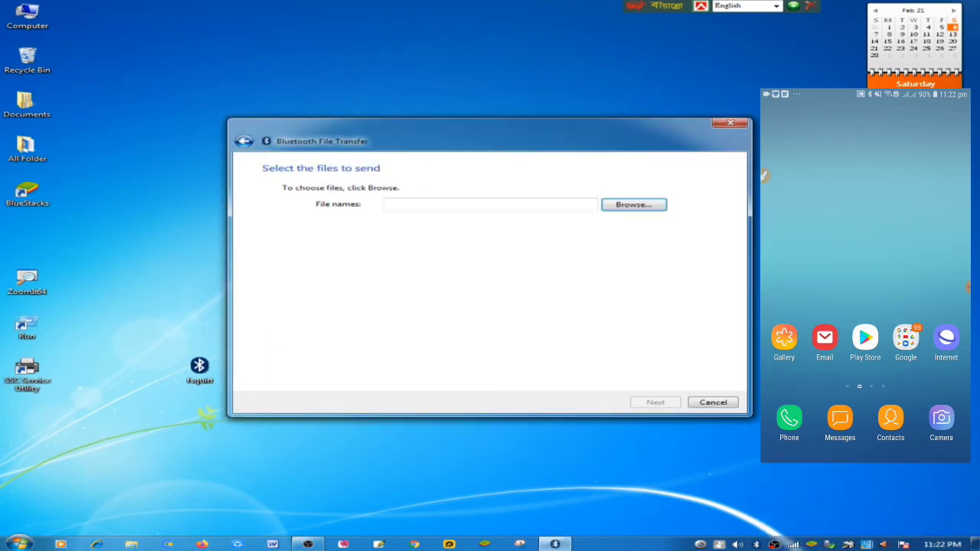
Select 56.jpeg from the Sofware (D:) drive, send it to the phone and finish the transfer.
left_click(633, 204)
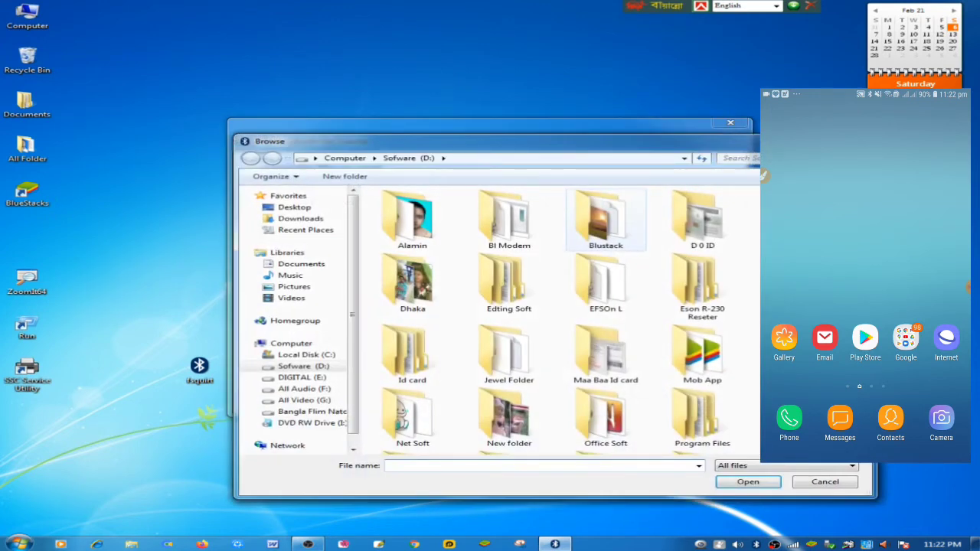
scroll(702, 306, "down", 3)
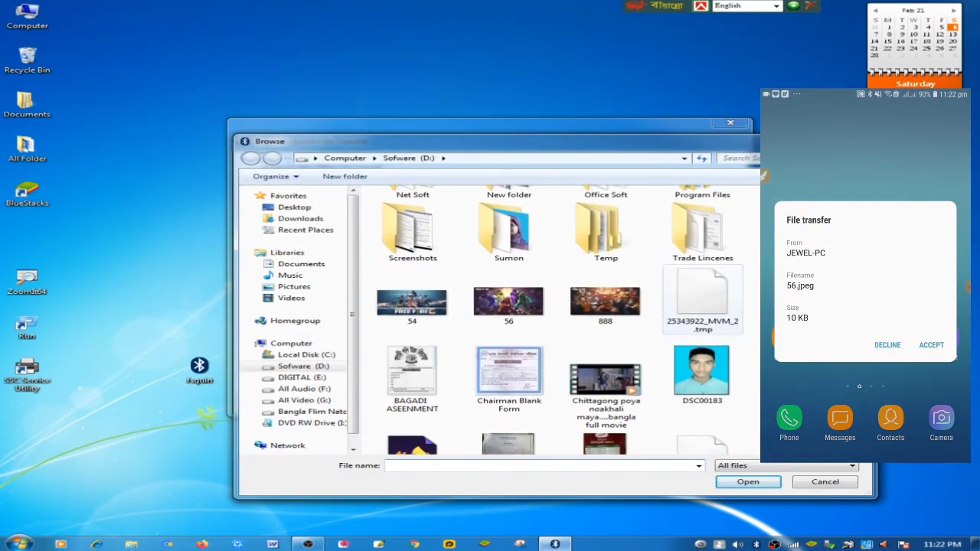
left_click(508, 296)
key("Return")
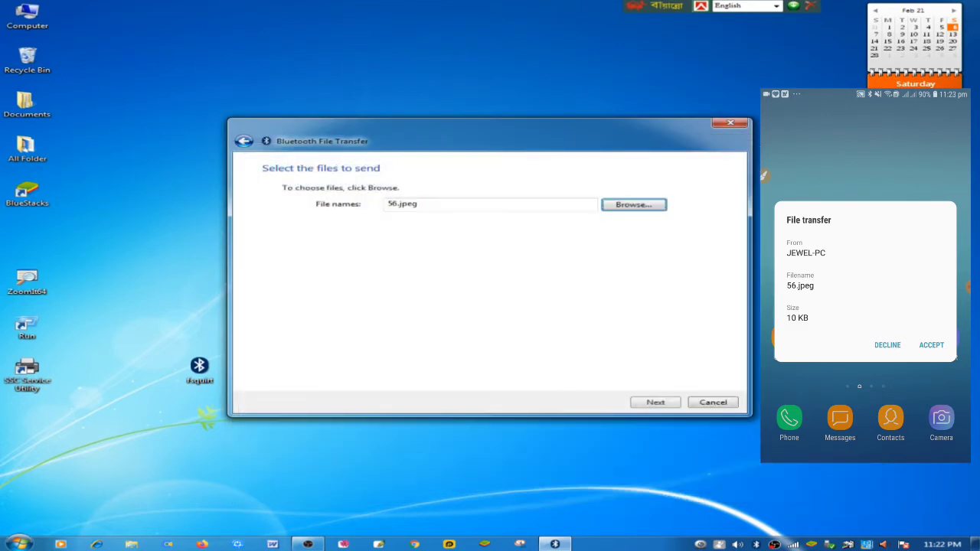
left_click(654, 401)
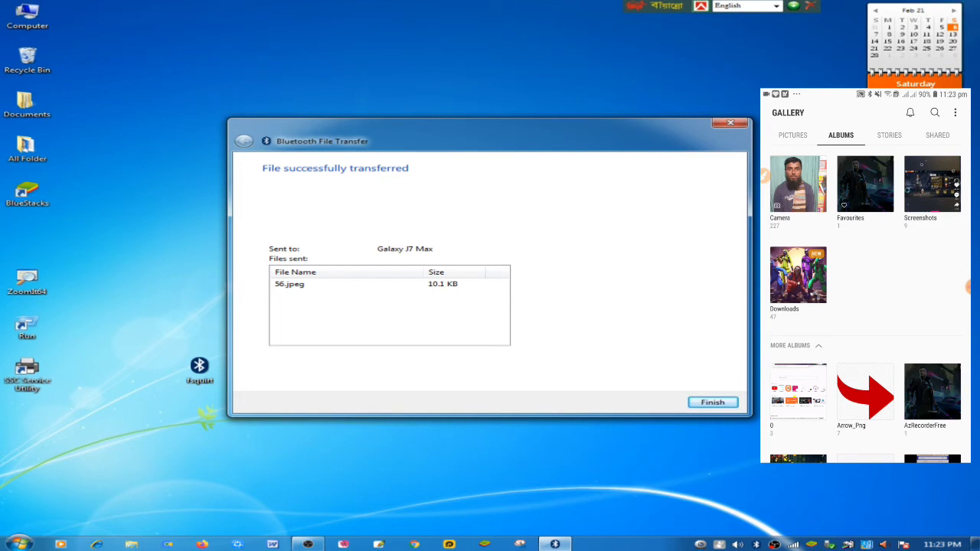
key("Return")
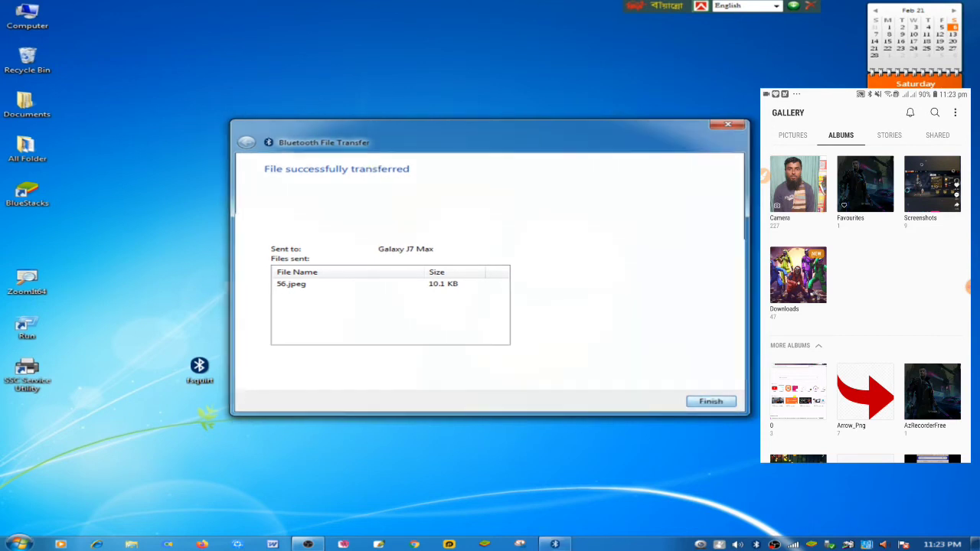
Try to receive a file from the phone over Bluetooth, then cancel waiting for the connection.
right_click(756, 544)
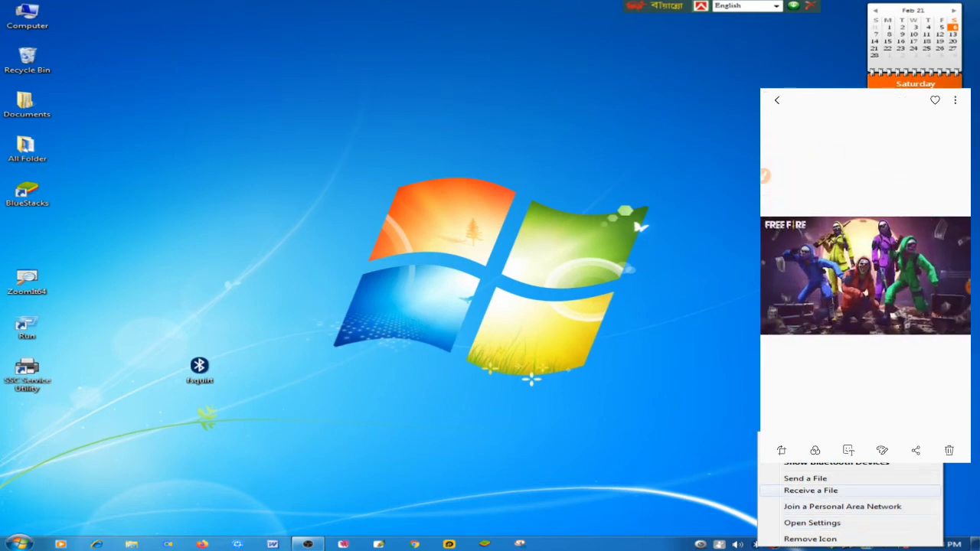
left_click(811, 491)
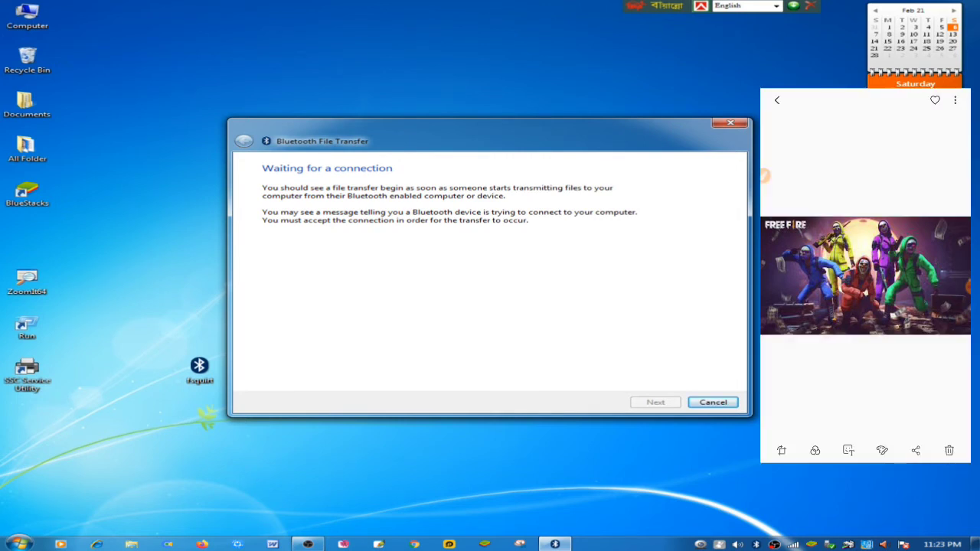
left_click_drag(508, 421, 531, 379)
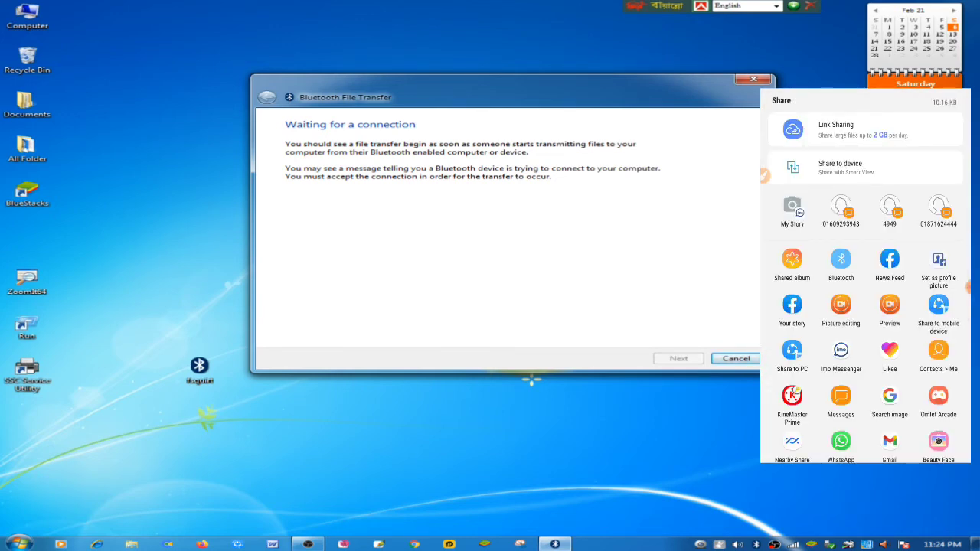
key("Escape")
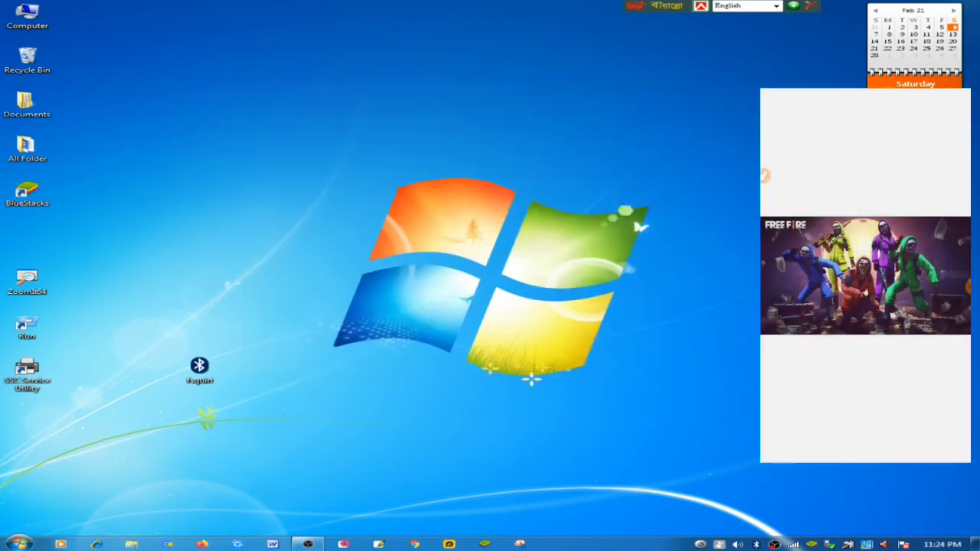
Receive 56.jpeg from the phone over Bluetooth and save it to the desktop.
right_click(756, 544)
left_click(812, 486)
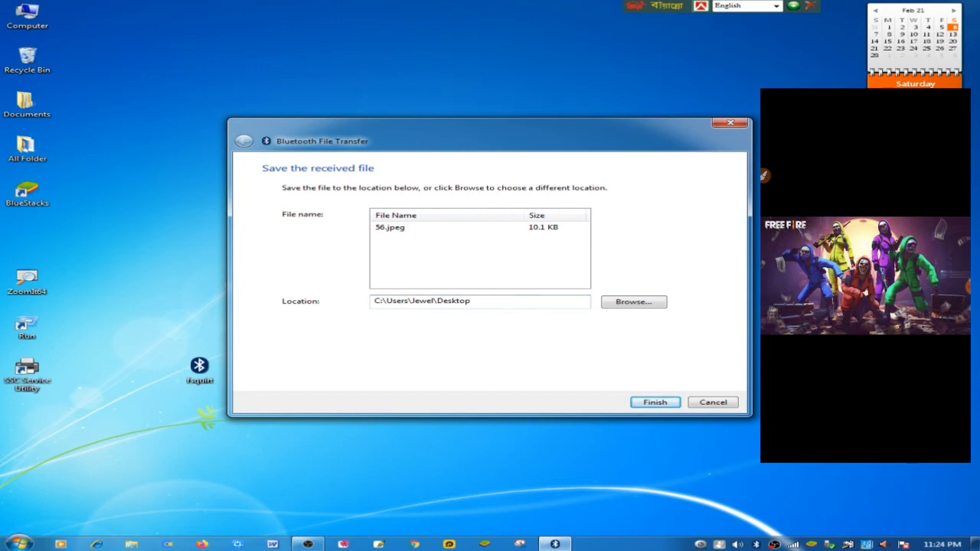
left_click(633, 302)
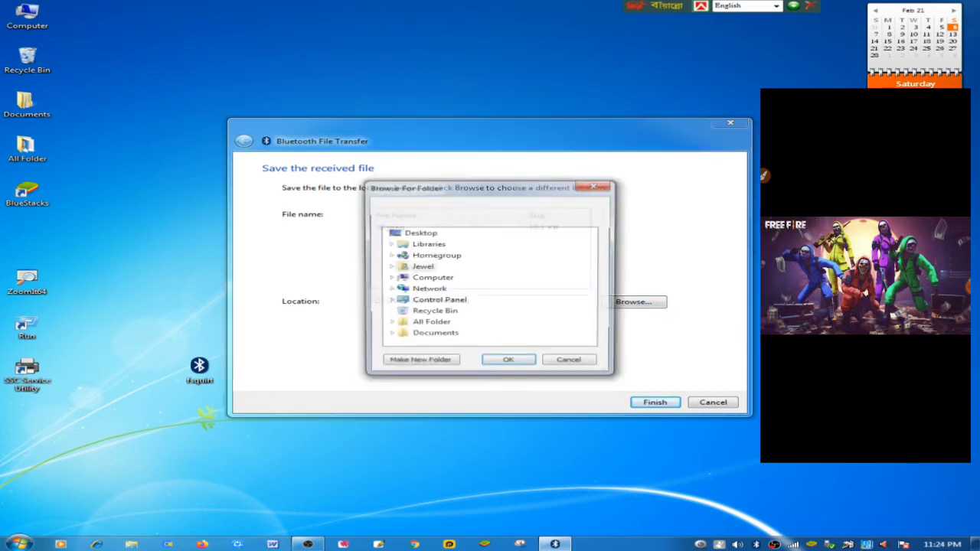
left_click(569, 362)
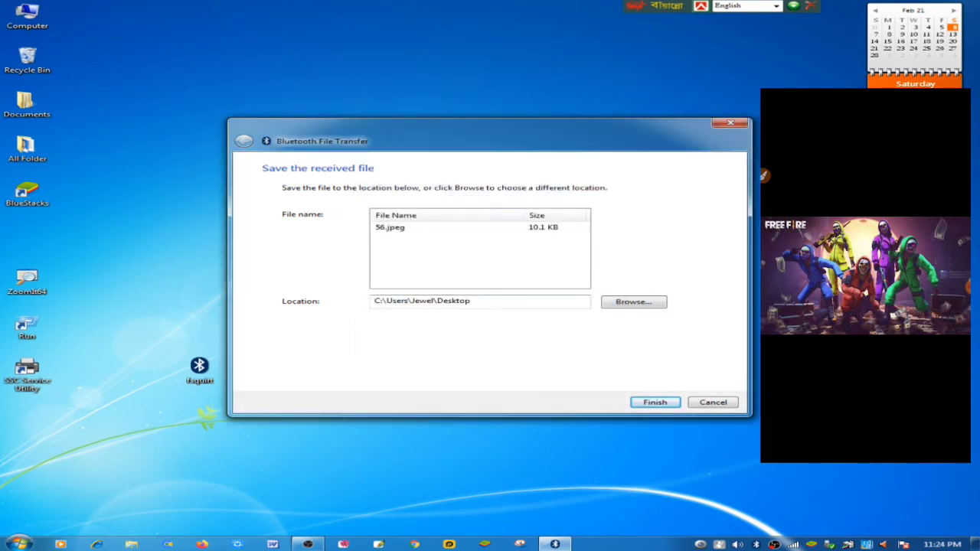
key("Return")
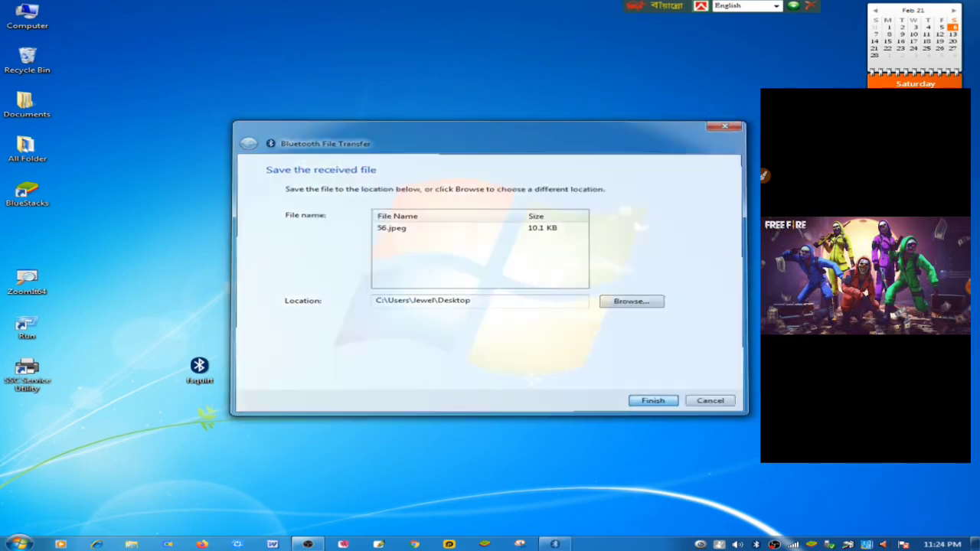
Preview the received 56 image from the desktop, check it enlarged, and close the viewer.
right_click(26, 237)
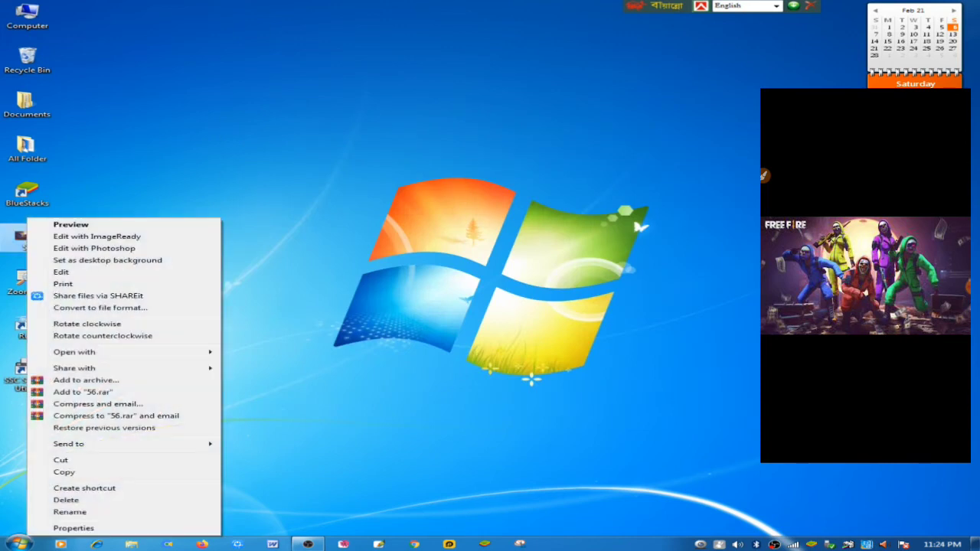
left_click(73, 224)
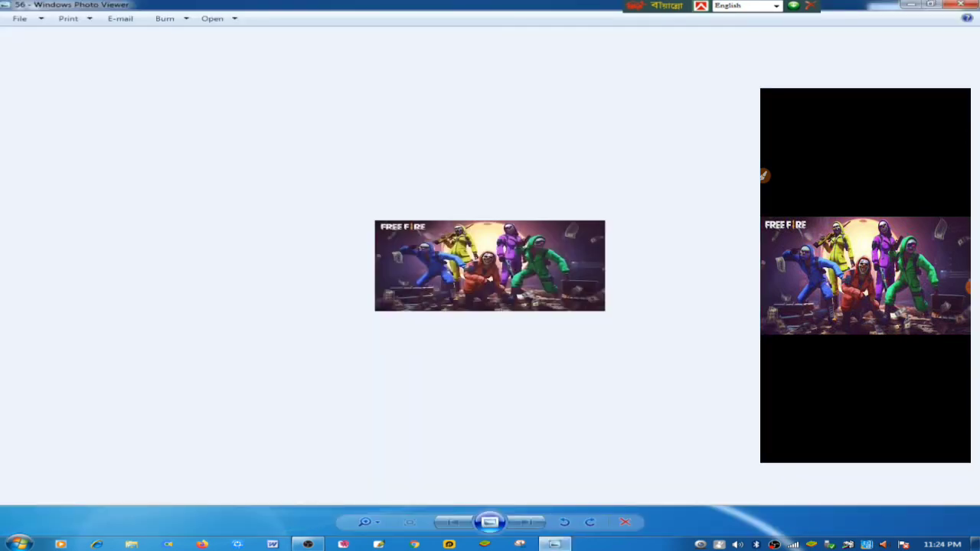
scroll(490, 266, "up", 5)
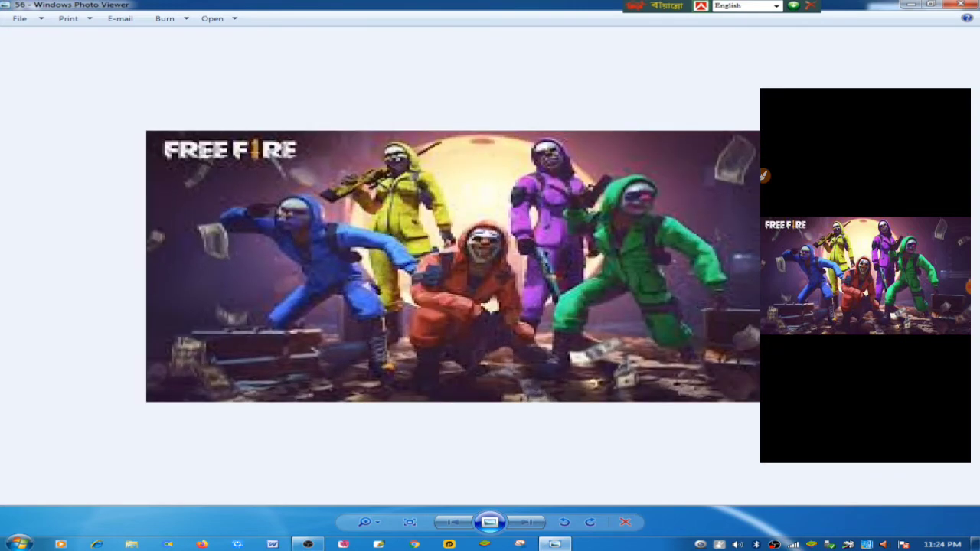
key("ctrl+minus")
key("ctrl+minus")
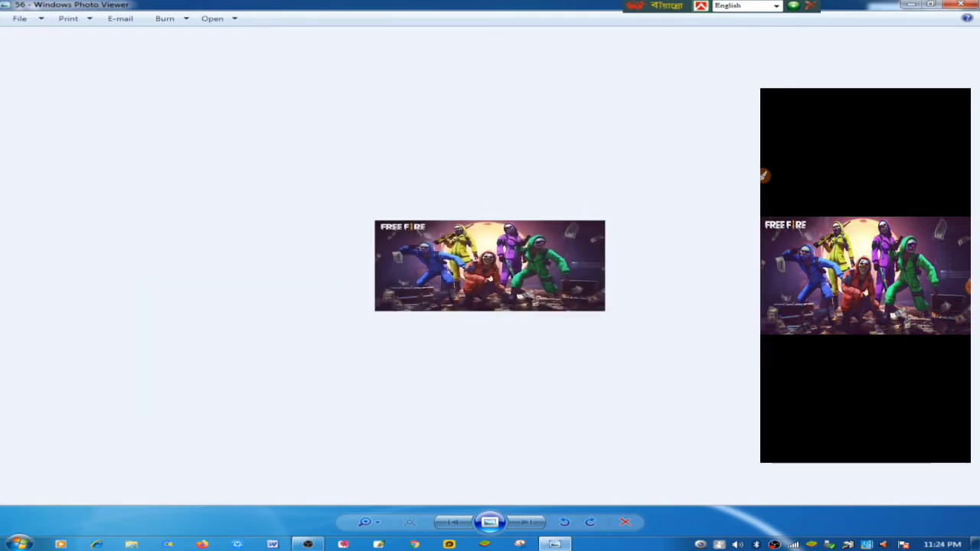
key("alt+F4")
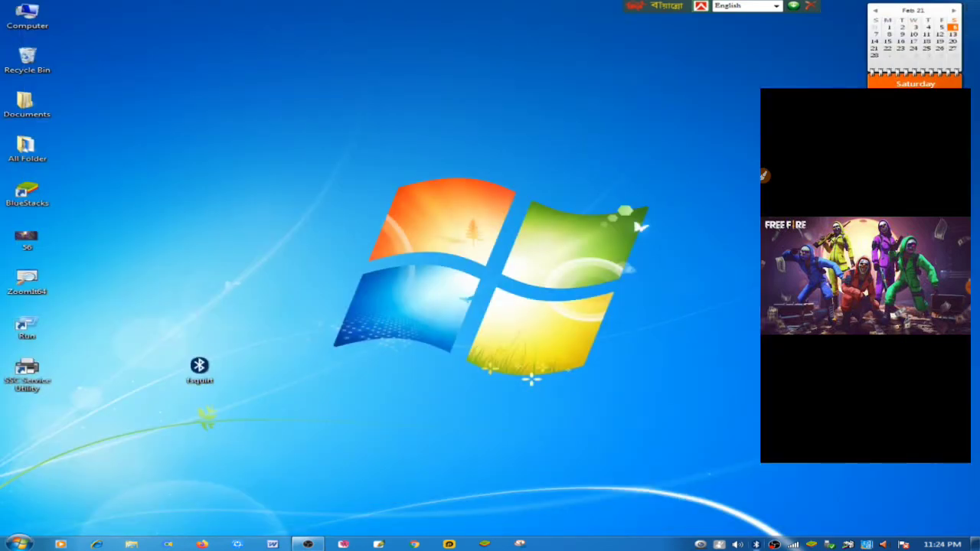
Try to join the Galaxy J7 Max's Bluetooth personal area network using a direct connection.
right_click(755, 544)
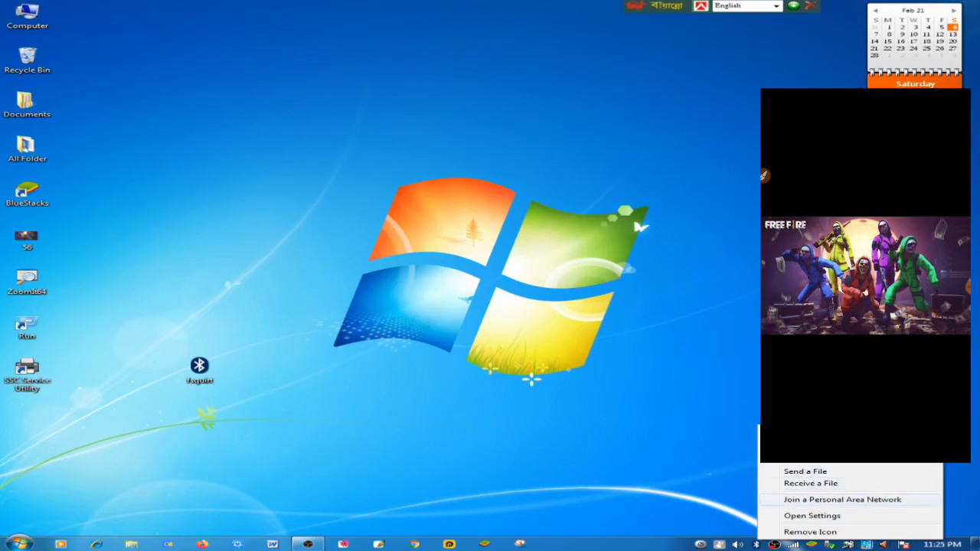
left_click(842, 499)
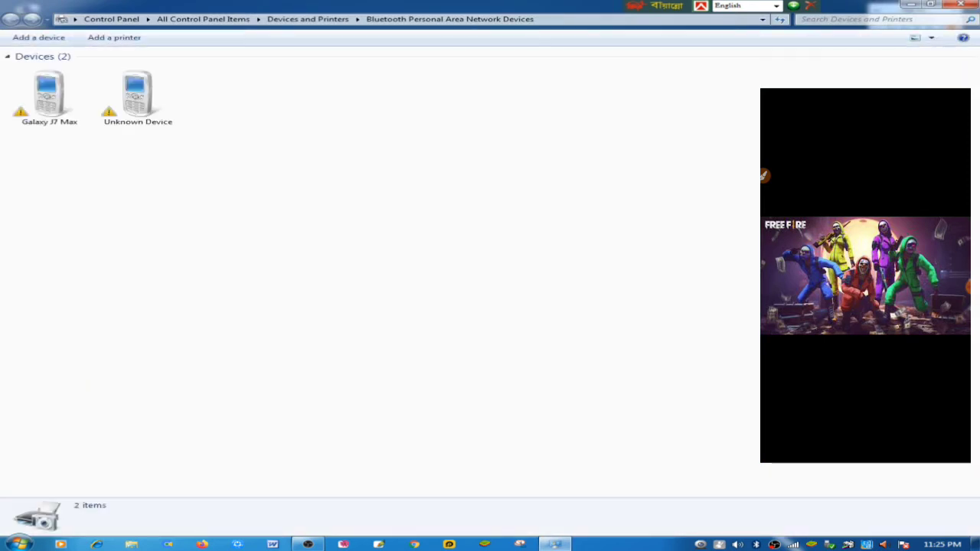
left_click(49, 97)
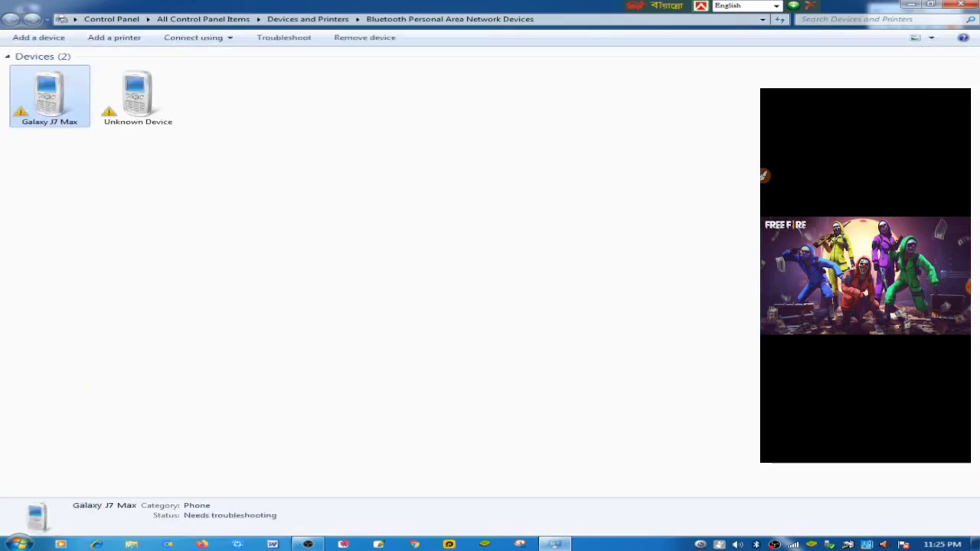
right_click(53, 119)
mouse_move(109, 127)
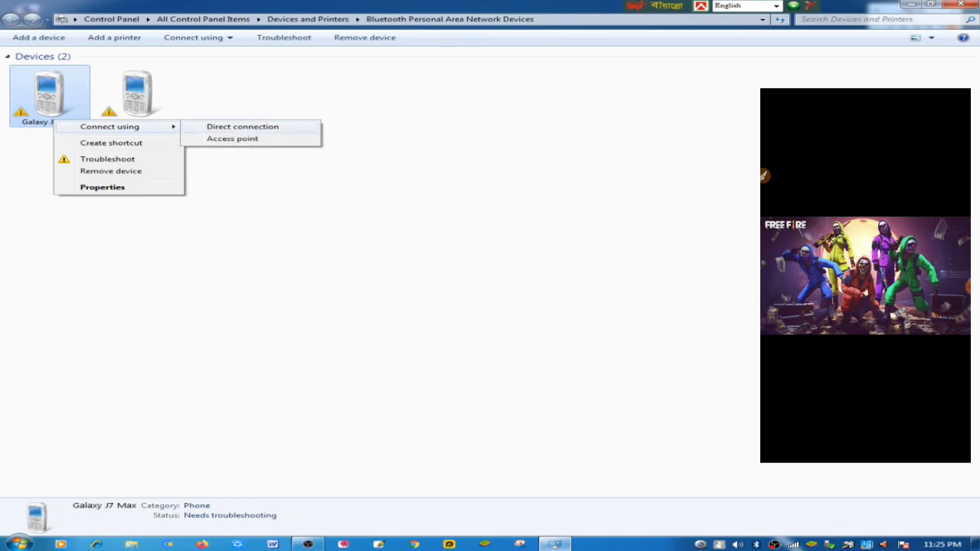
left_click(242, 126)
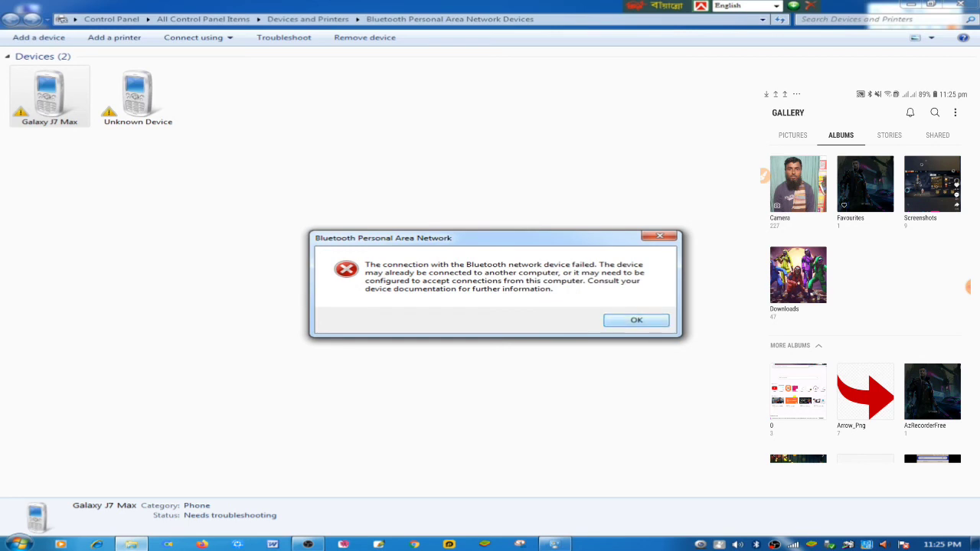
key("Return")
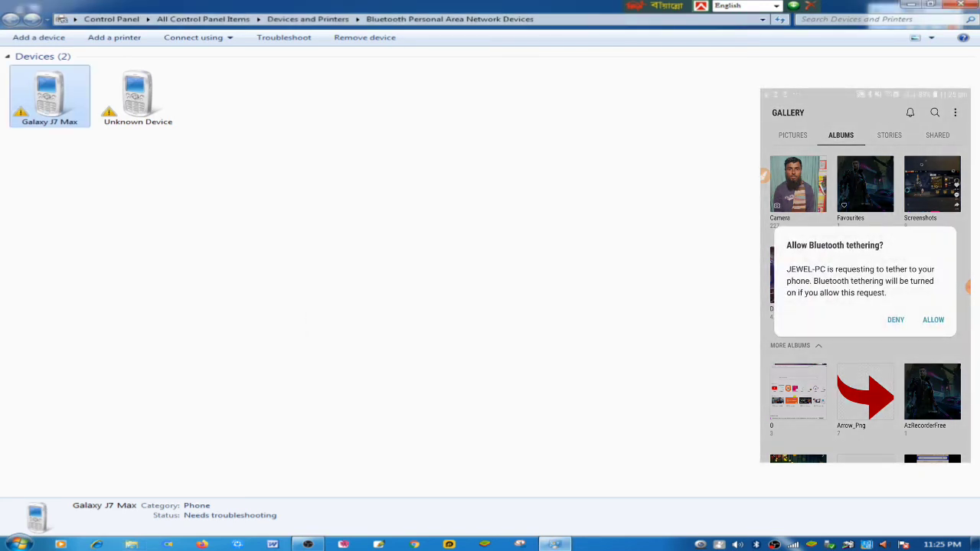
Try to connect to the Galaxy J7 Max using Access point, and disconnect from the device network.
right_click(50, 108)
mouse_move(153, 117)
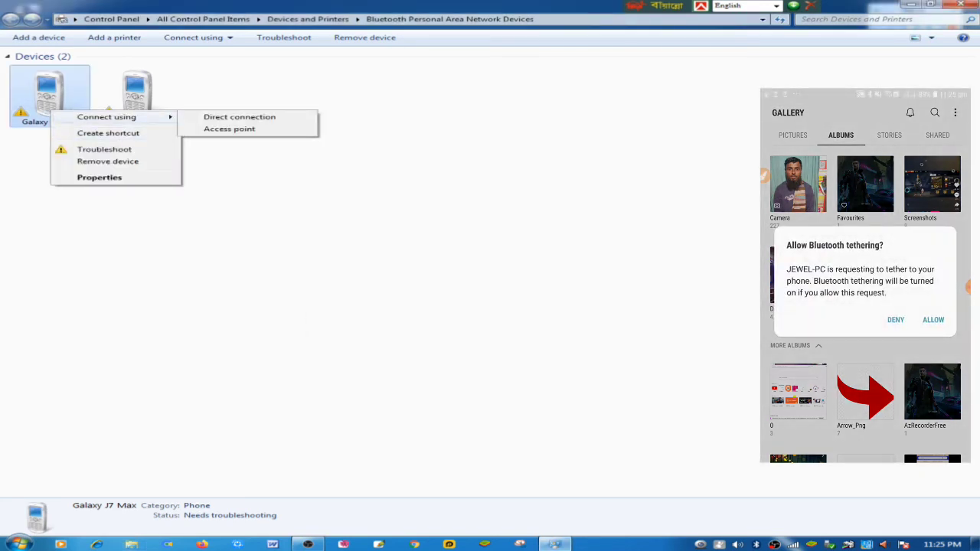
left_click(228, 129)
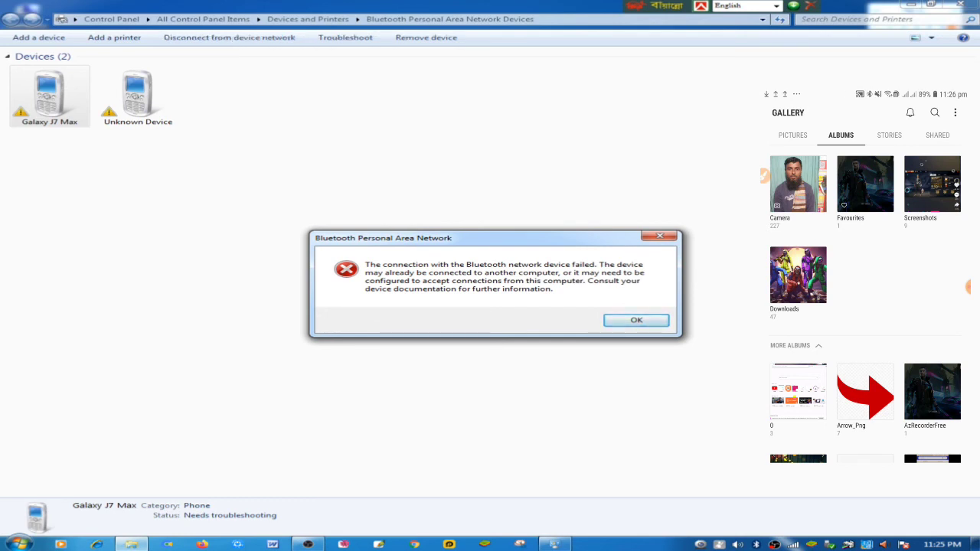
key("Return")
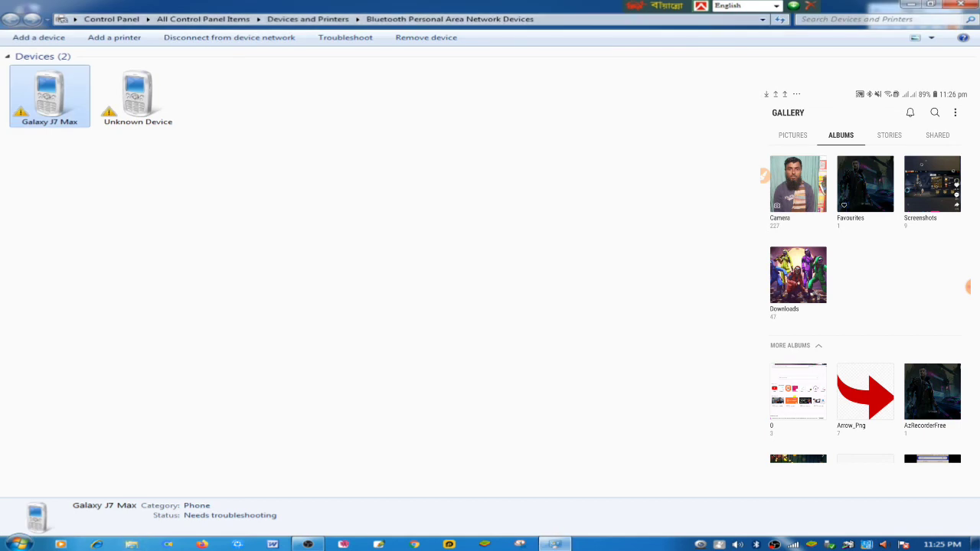
right_click(35, 114)
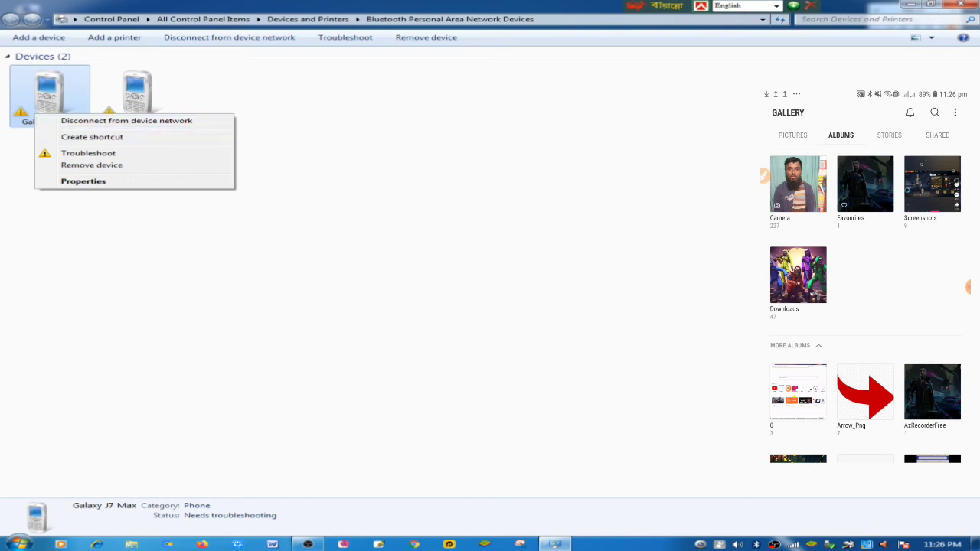
left_click(127, 120)
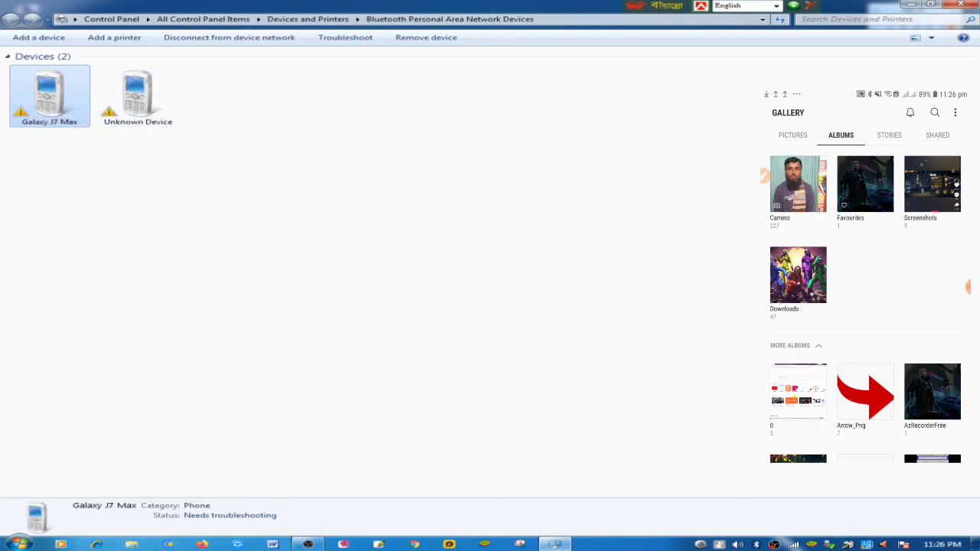
Review the general options, COM ports and hardware pages of the Bluetooth Settings, and close the dialog.
right_click(755, 544)
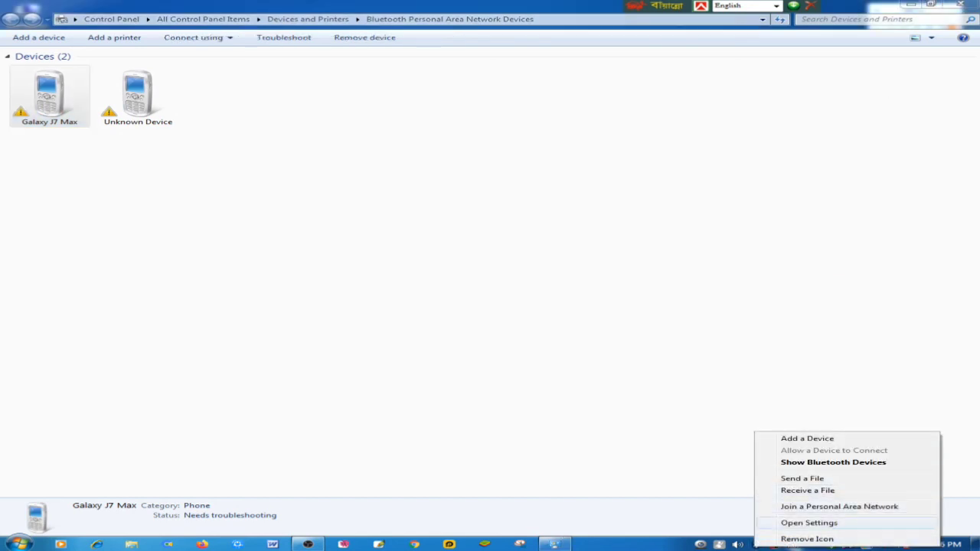
left_click(809, 522)
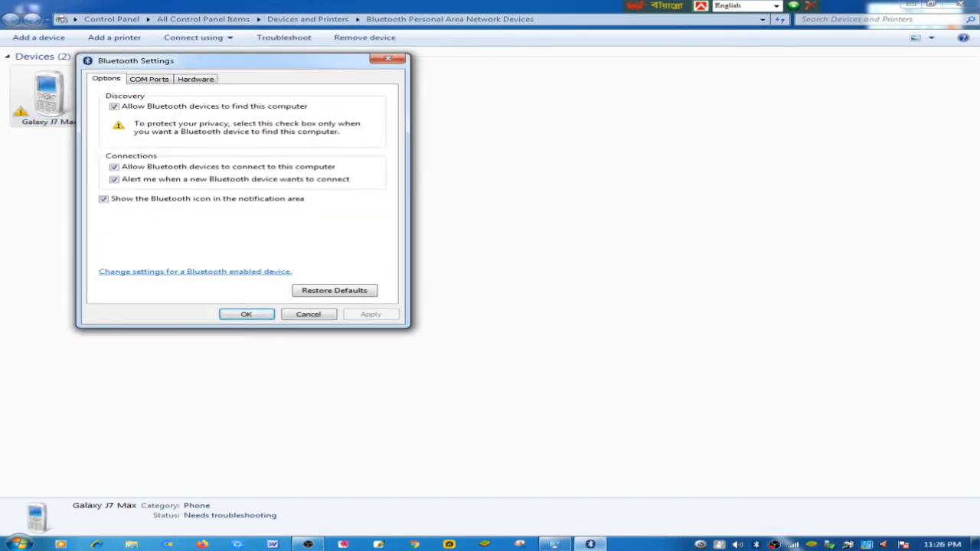
left_click_drag(243, 60, 345, 145)
left_click(251, 163)
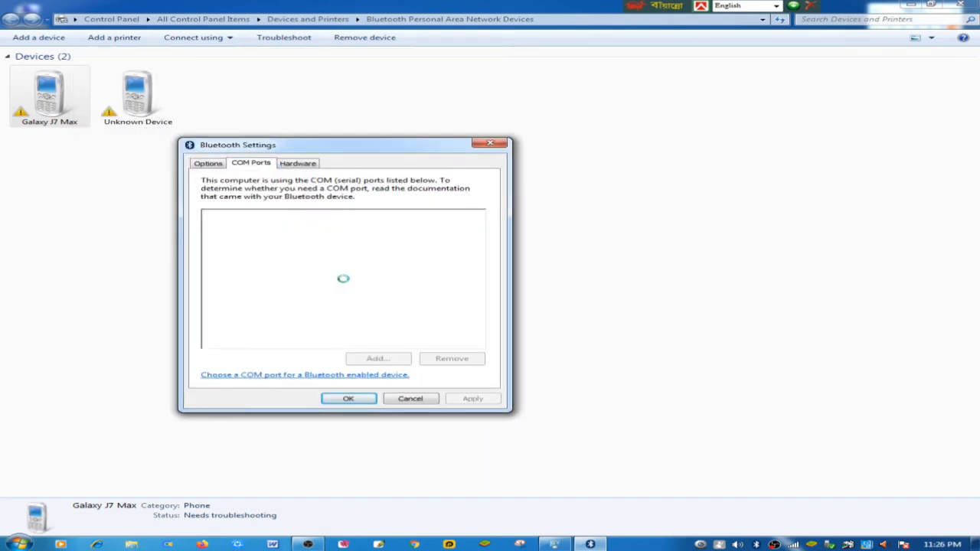
left_click(297, 163)
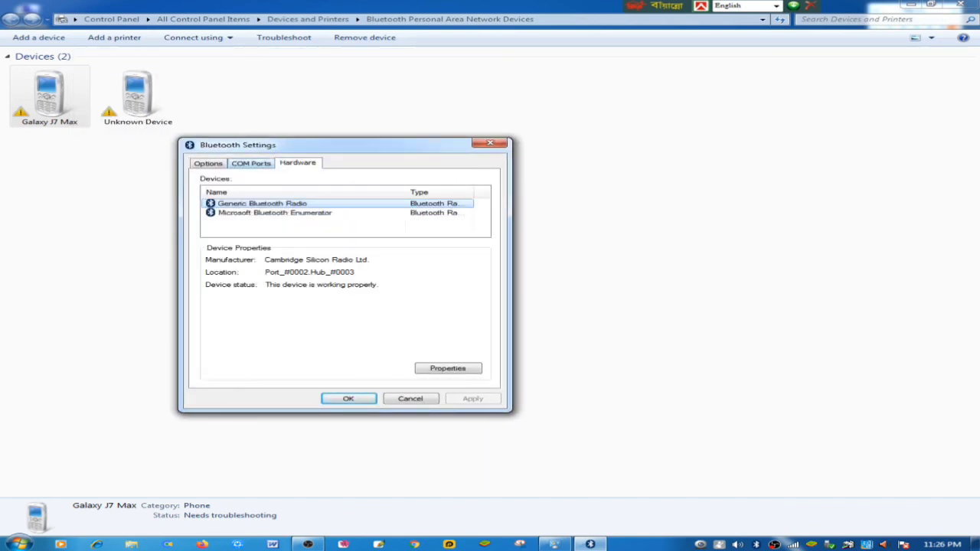
left_click(251, 163)
left_click(207, 163)
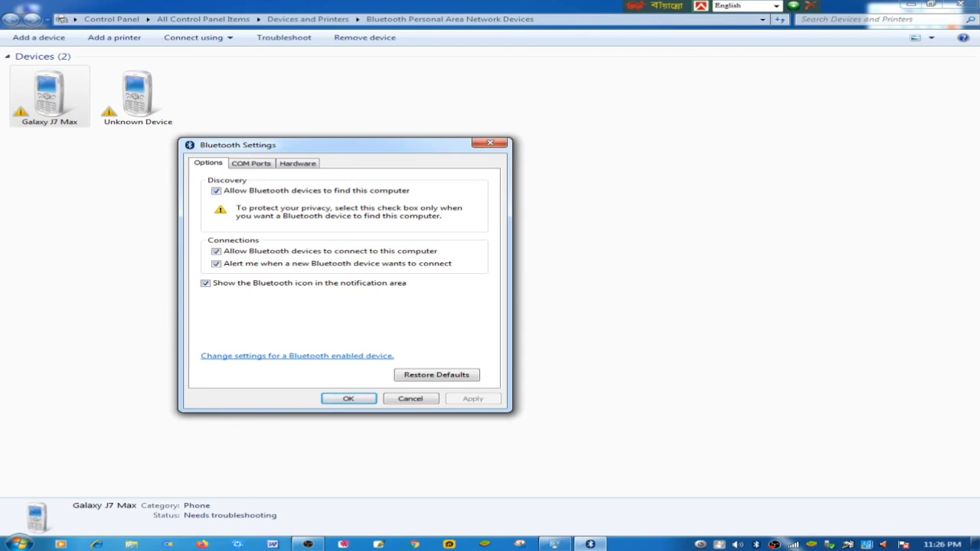
left_click(252, 163)
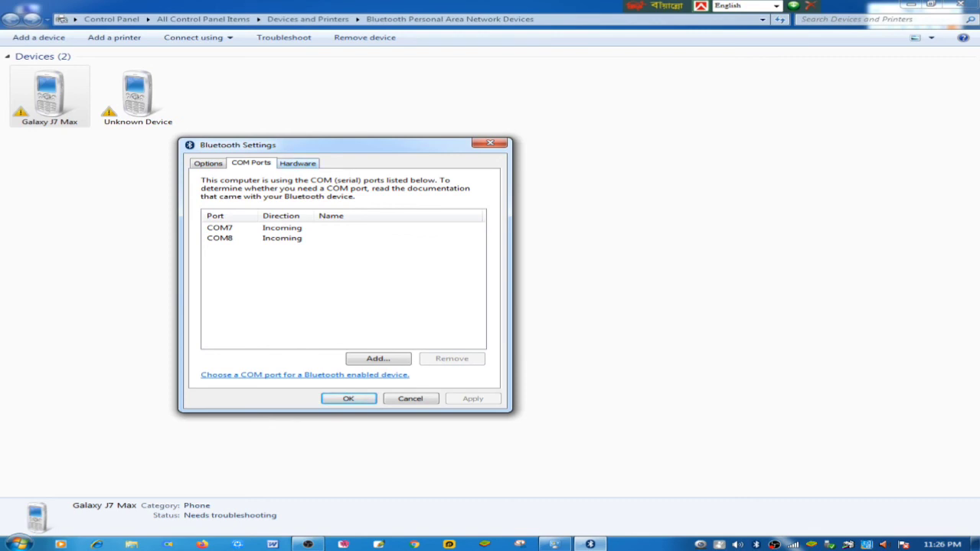
left_click(297, 163)
left_click(208, 163)
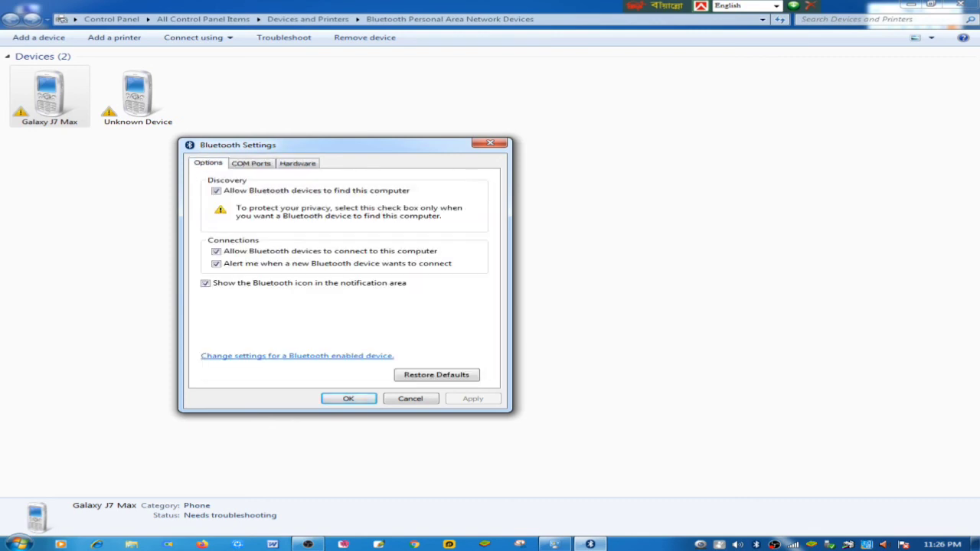
key("Return")
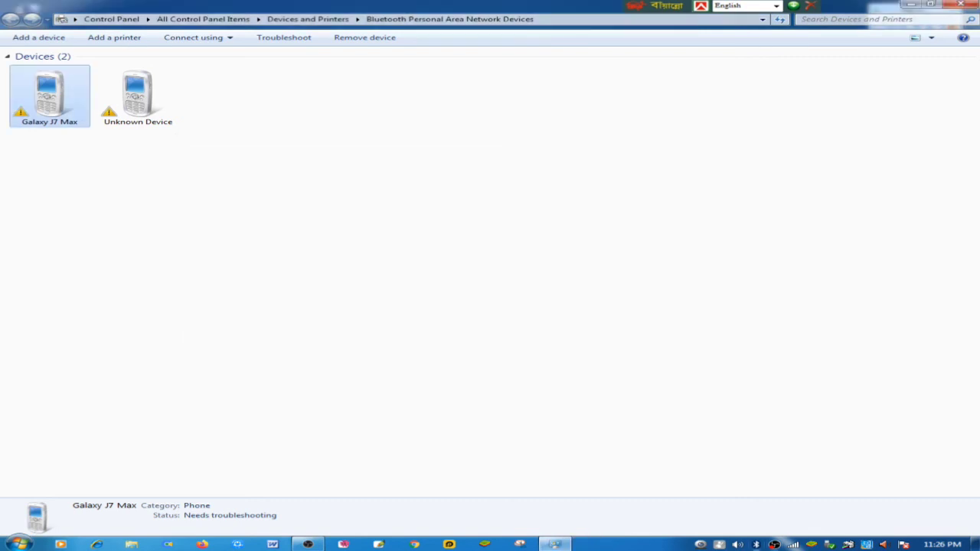
Look over the Bluetooth notification icon's commands and close the Bluetooth Personal Area Network Devices window.
right_click(756, 544)
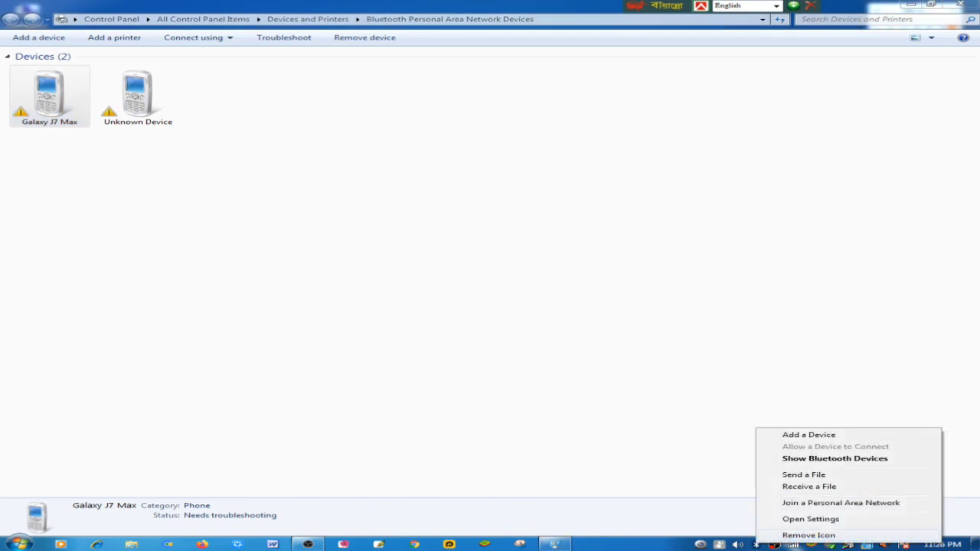
key("Escape")
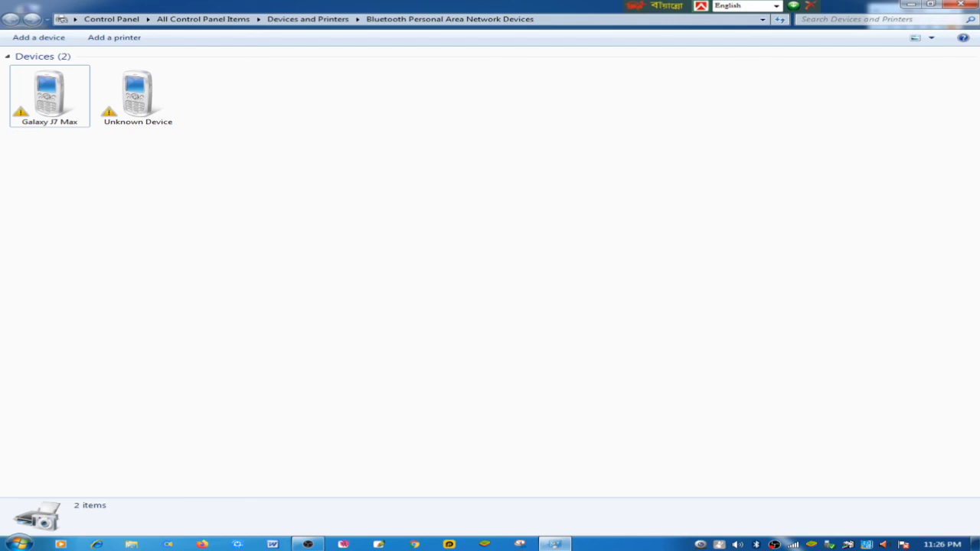
right_click(756, 544)
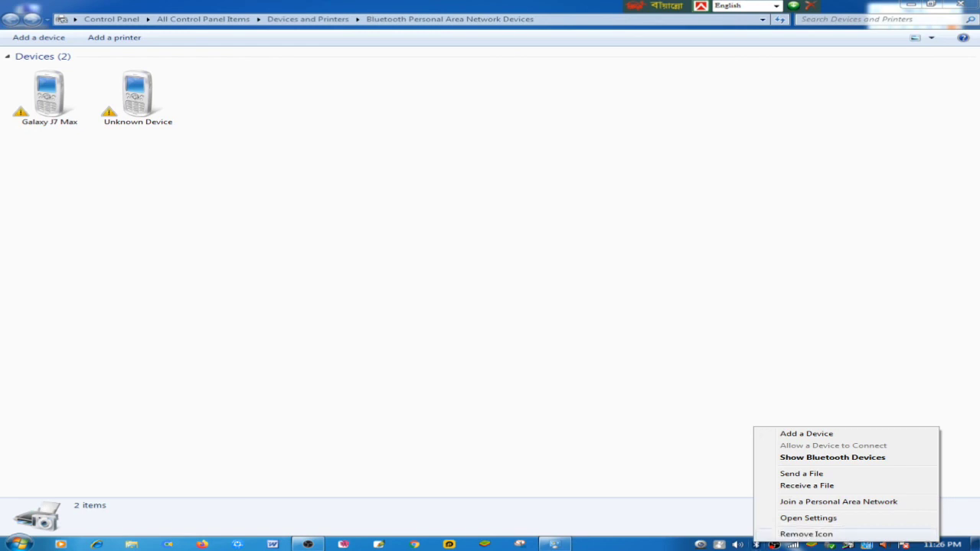
left_click(805, 533)
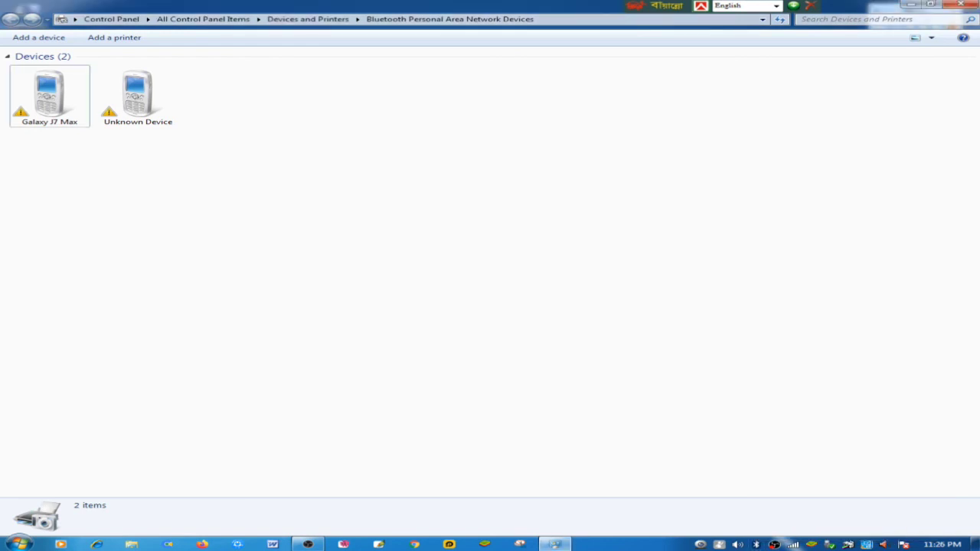
left_click(959, 4)
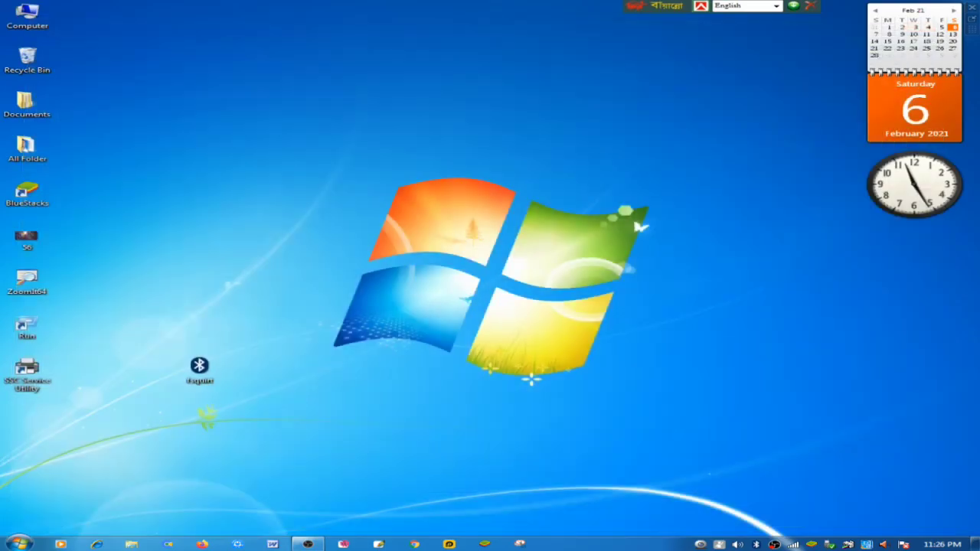
right_click(715, 237)
left_click(750, 268)
key("super")
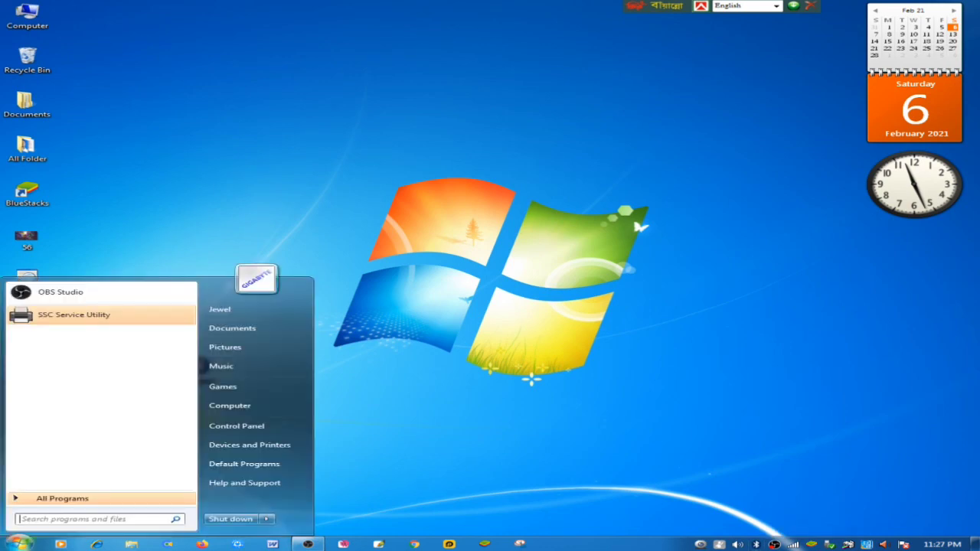
left_click(617, 257)
right_click(617, 257)
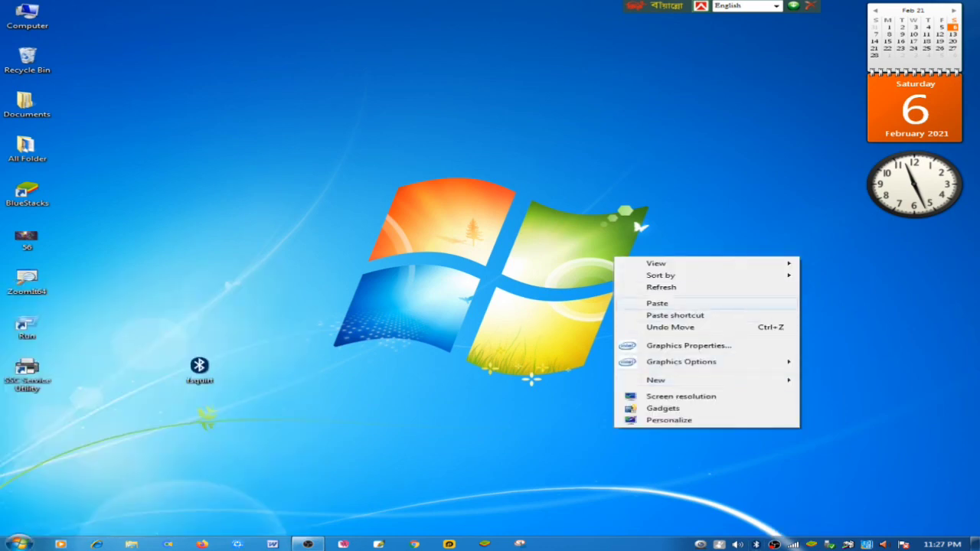
left_click(650, 285)
right_click(674, 216)
left_click(735, 248)
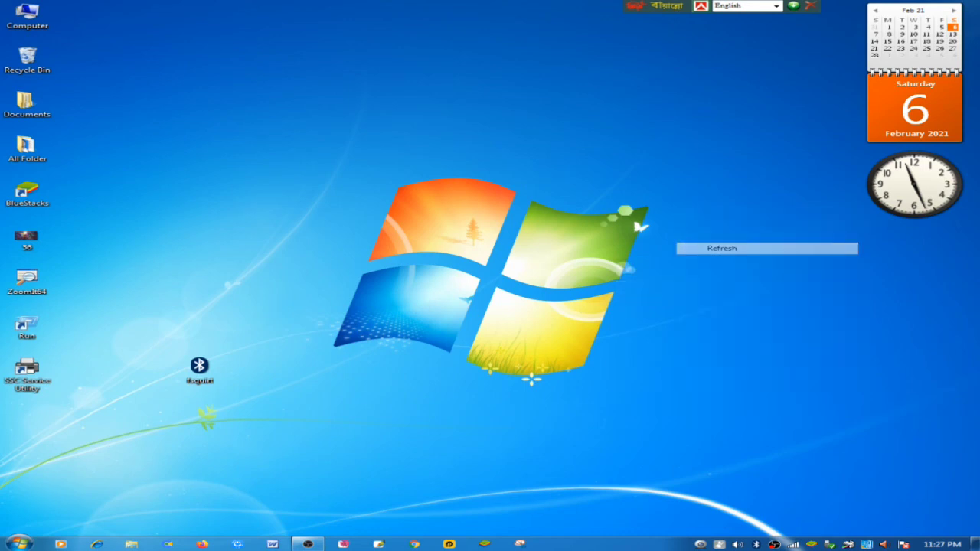